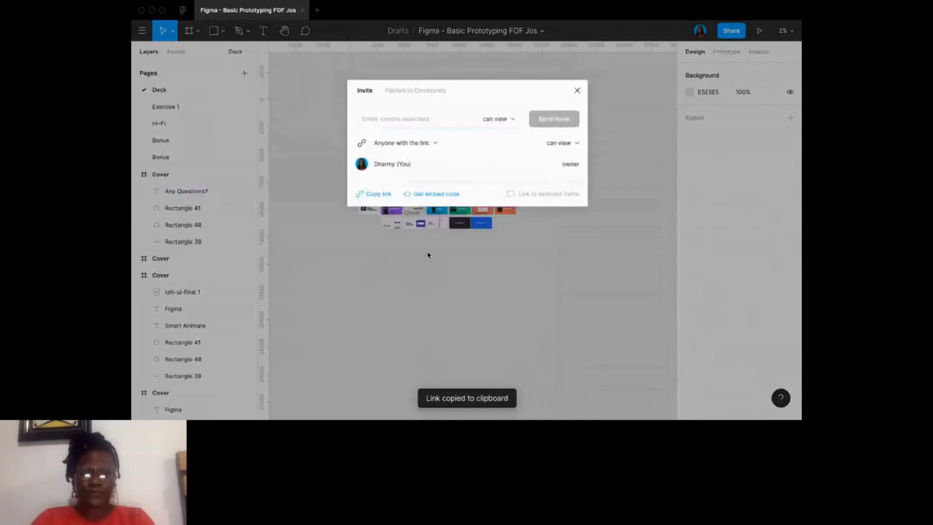
- Keep the file's link access at "can view" and share the copied file link in the live session's general chat in Chrome
{"action": "left_click", "coordinate": [577, 143]}
{"action": "left_click", "coordinate": [618, 155]}
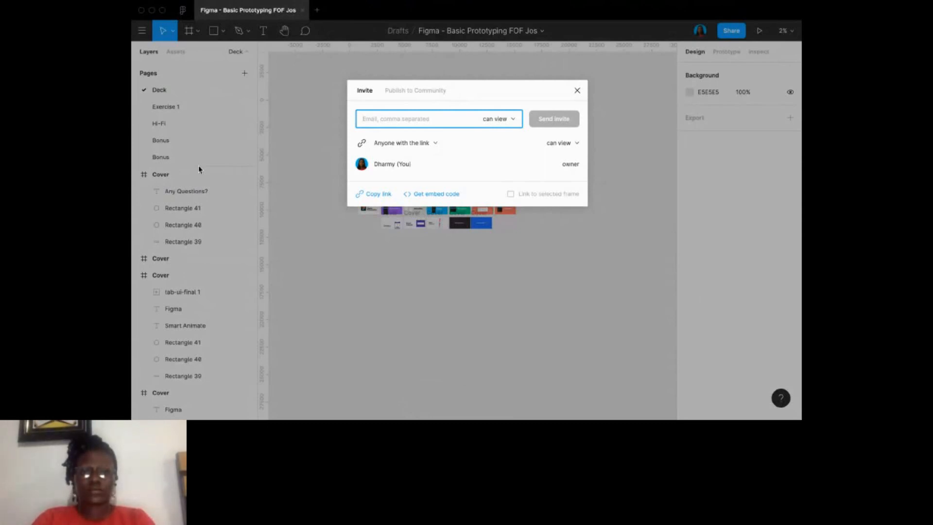
{"action": "key", "text": "super+Tab"}
{"action": "key", "text": "super+Tab"}
{"action": "key", "text": "super+Tab"}
{"action": "key", "text": "super+Tab"}
{"action": "key", "text": "super+Tab"}
{"action": "key", "text": "super+Tab"}
{"action": "key", "text": "super+Tab"}
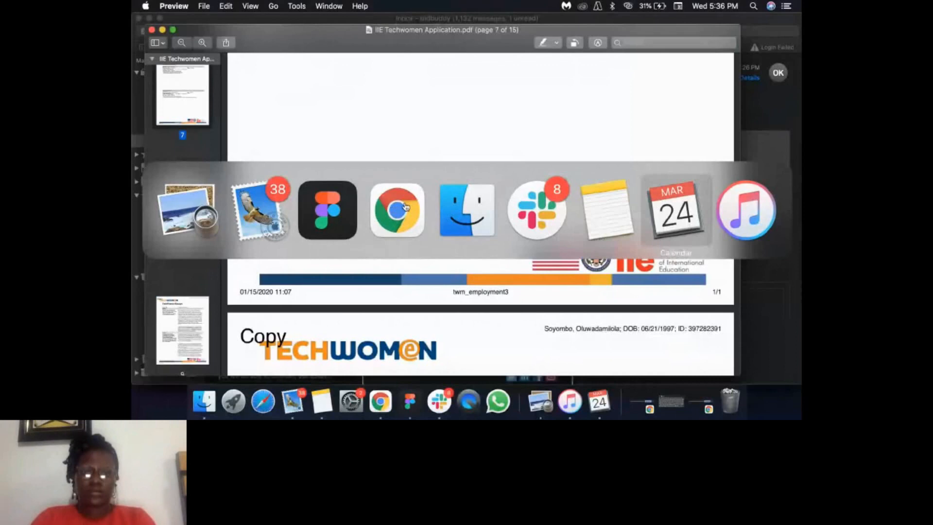
{"action": "key", "text": "super+Tab"}
{"action": "key", "text": "super+Tab"}
{"action": "key", "text": "super+Tab"}
{"action": "key", "text": "super+Tab"}
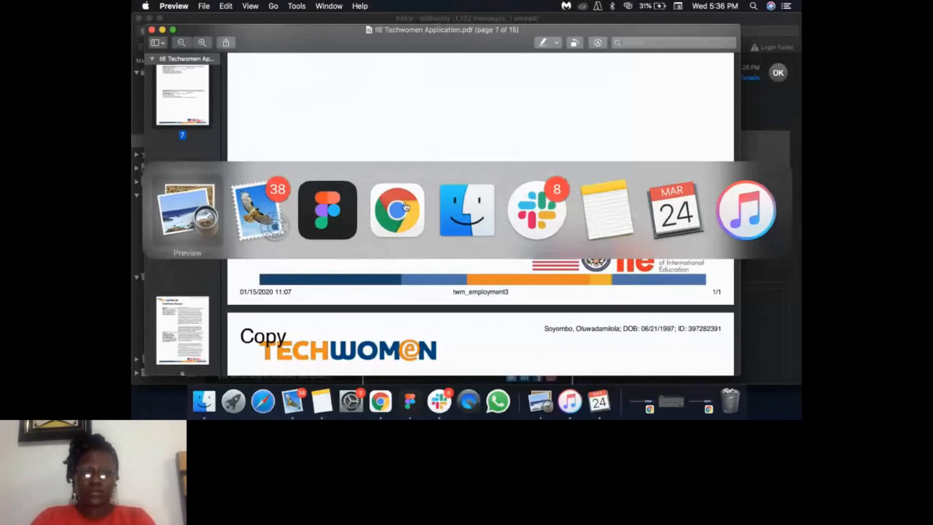
{"action": "key", "text": "super+Tab"}
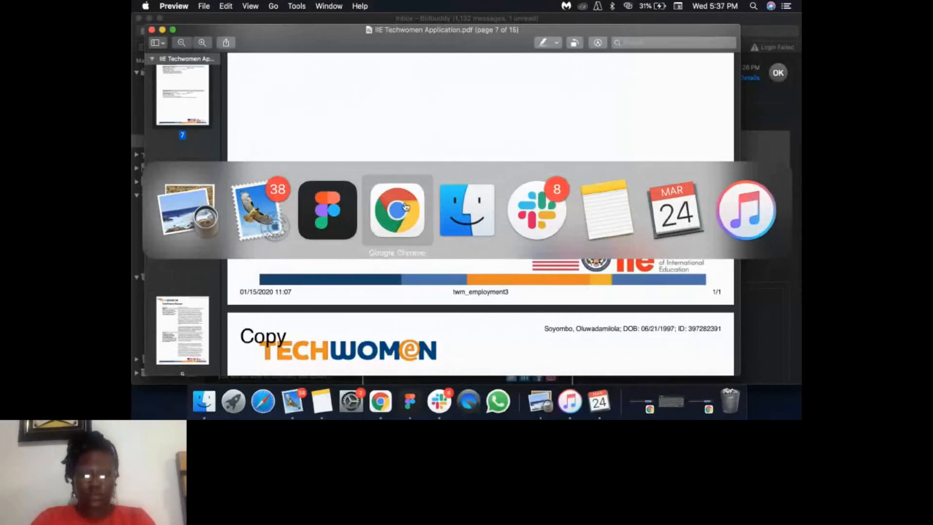
{"action": "key", "text": "super+Tab"}
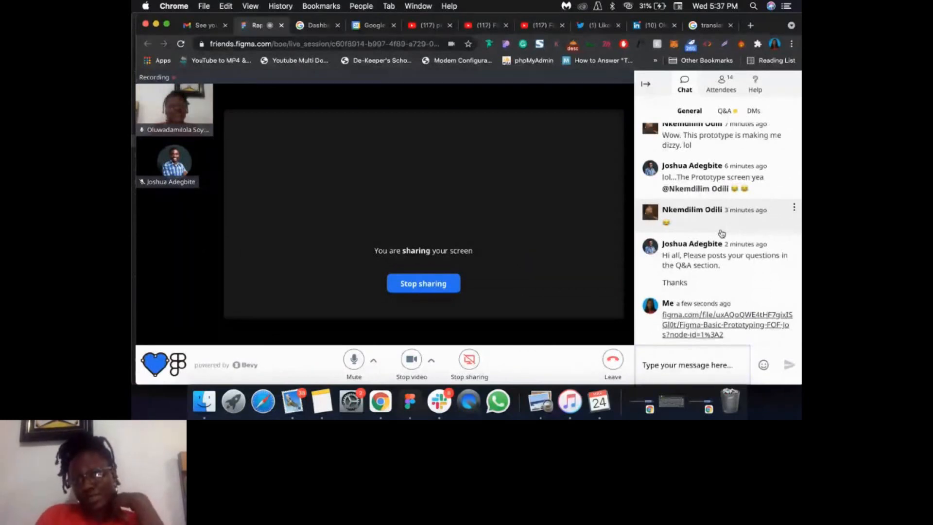
{"action": "scroll", "coordinate": [721, 233], "scroll_direction": "up", "scroll_amount": 2}
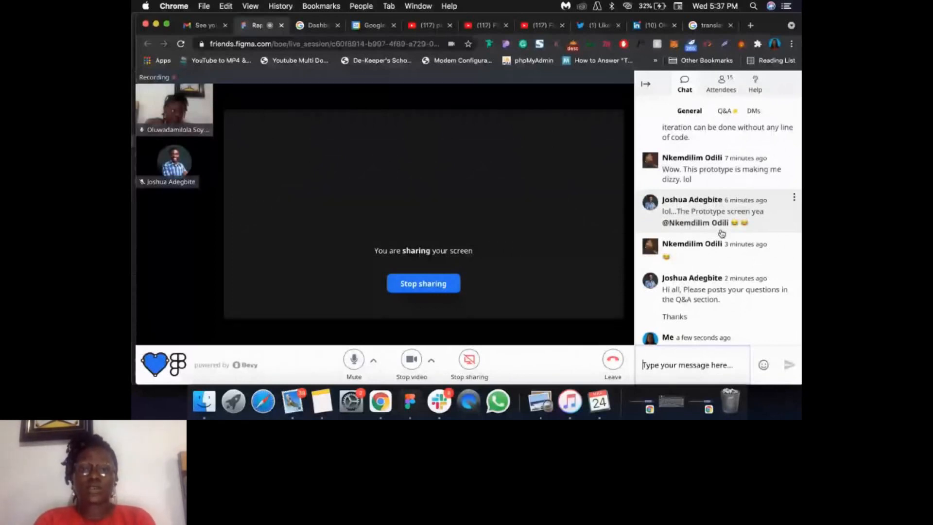
- Switch back to Figma, duplicate the "Figma - Basic Prototyping FOF Jos" file and open the copy
{"action": "key", "text": "super+Tab"}
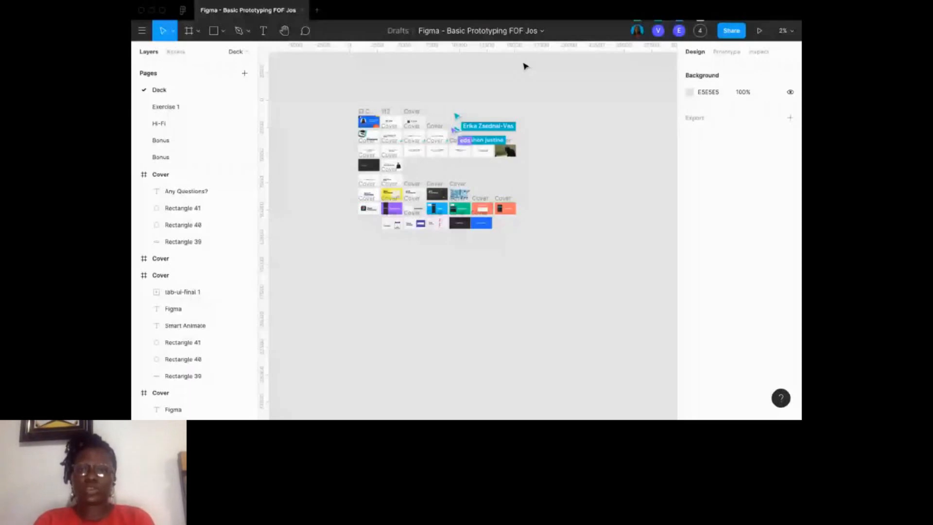
{"action": "left_click", "coordinate": [542, 31]}
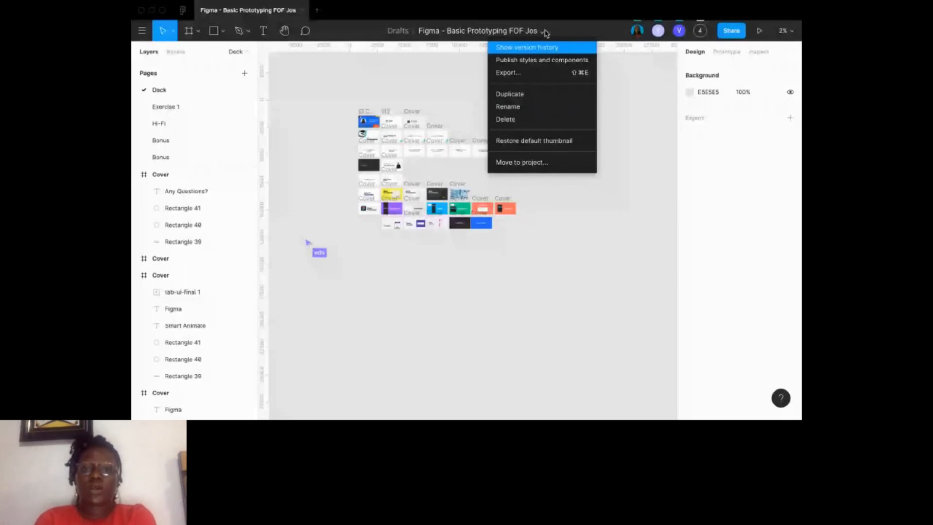
{"action": "left_click", "coordinate": [509, 94]}
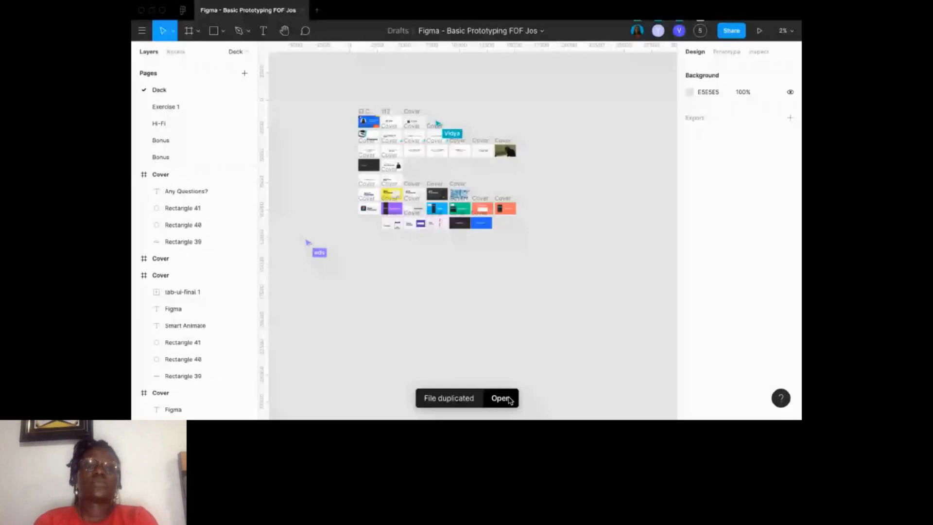
{"action": "left_click", "coordinate": [501, 398]}
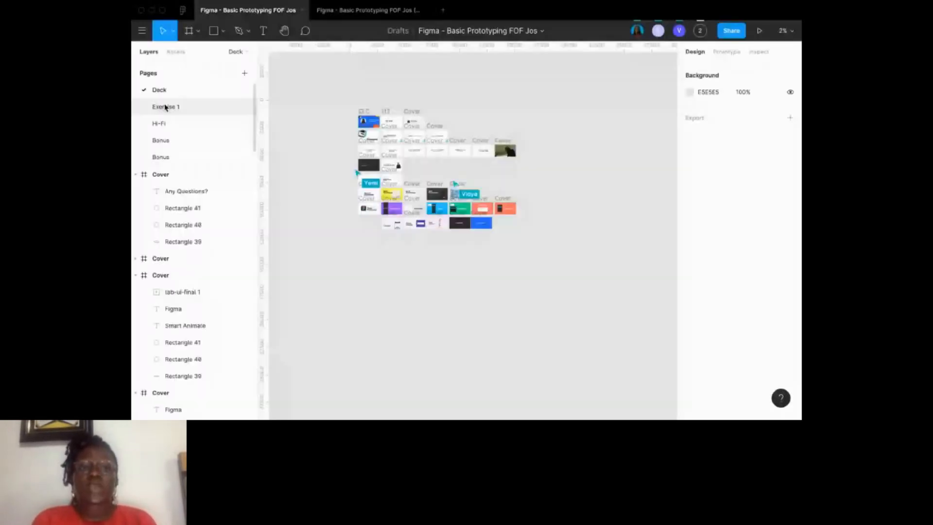
- Show the Exercise 1 page, and check the live session's general chat and Q&A questions in Chrome
{"action": "left_click", "coordinate": [164, 107]}
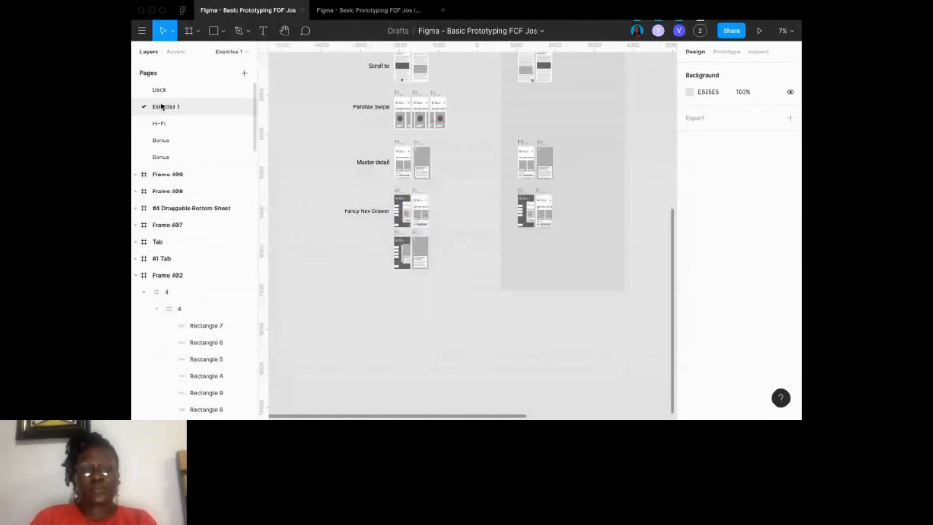
{"action": "key", "text": "super+Tab"}
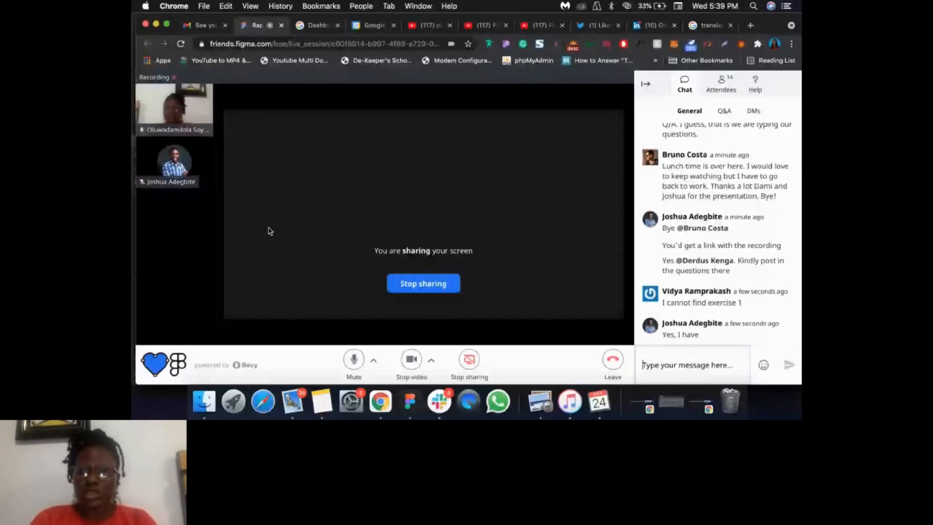
{"action": "scroll", "coordinate": [701, 214], "scroll_direction": "up", "scroll_amount": 3}
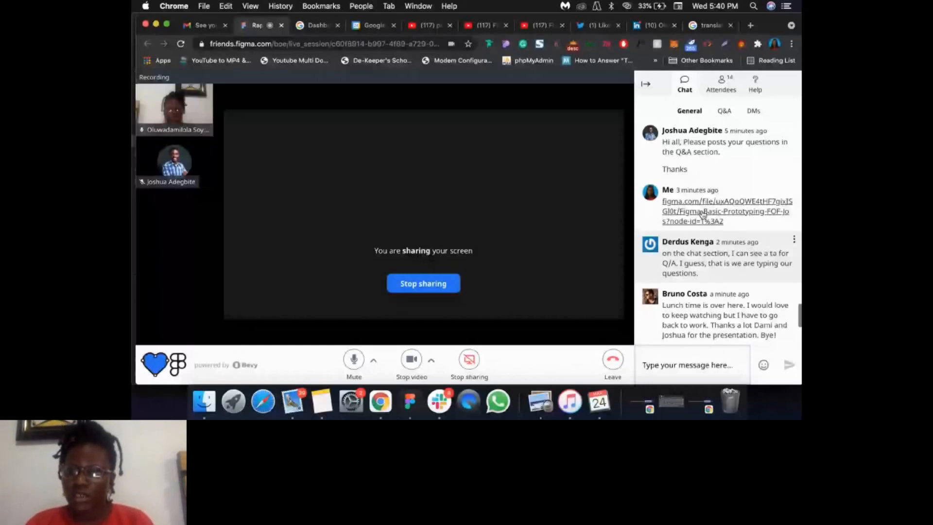
{"action": "left_click", "coordinate": [724, 111]}
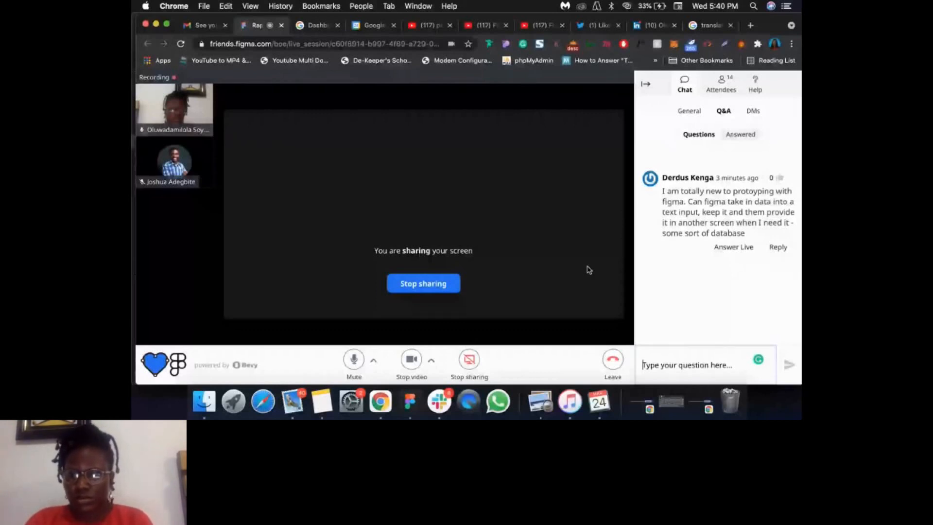
{"action": "left_click", "coordinate": [689, 111]}
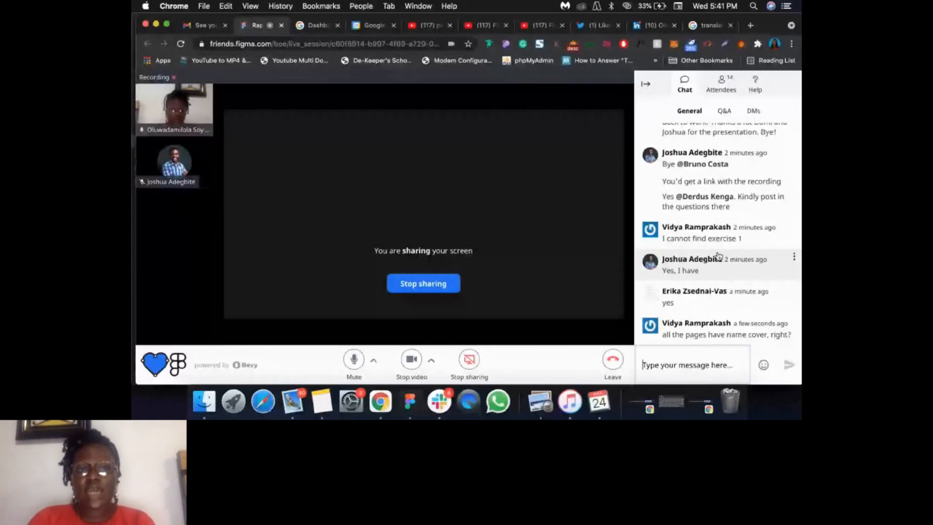
- Switch back to Figma and open the Exercise 1 page at the Tab example
{"action": "key", "text": "super+Tab"}
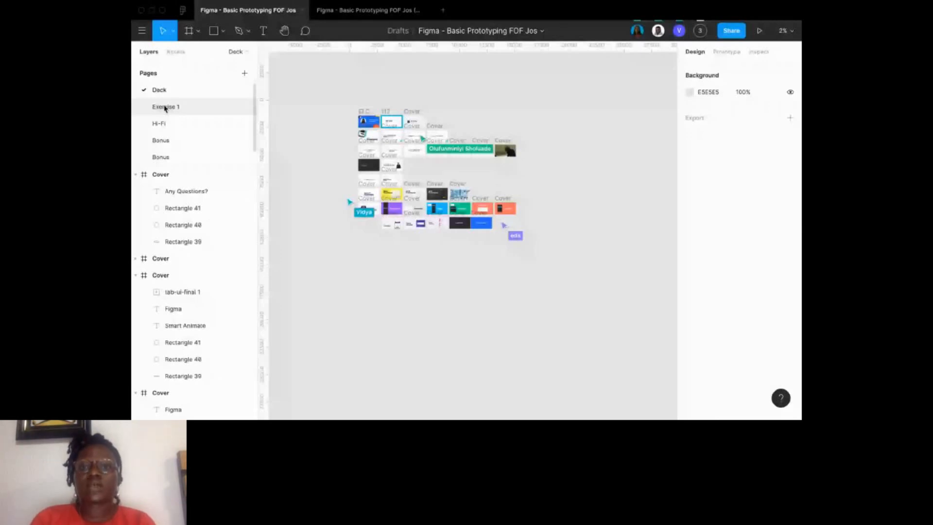
{"action": "left_click", "coordinate": [541, 31]}
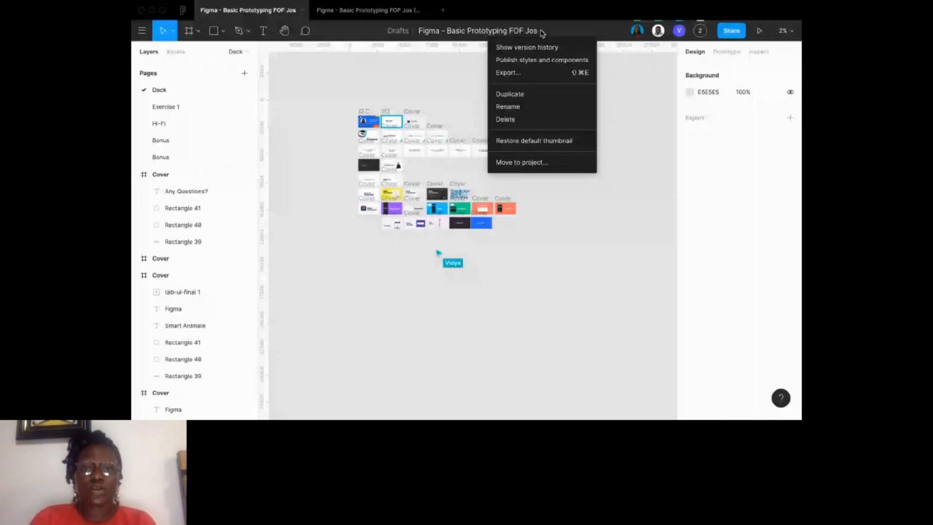
{"action": "left_click", "coordinate": [542, 33]}
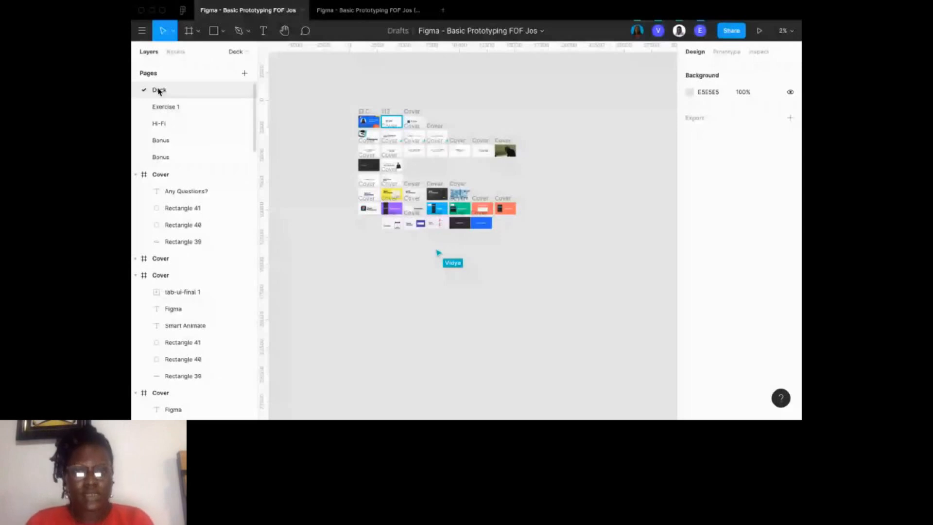
{"action": "left_click", "coordinate": [165, 106]}
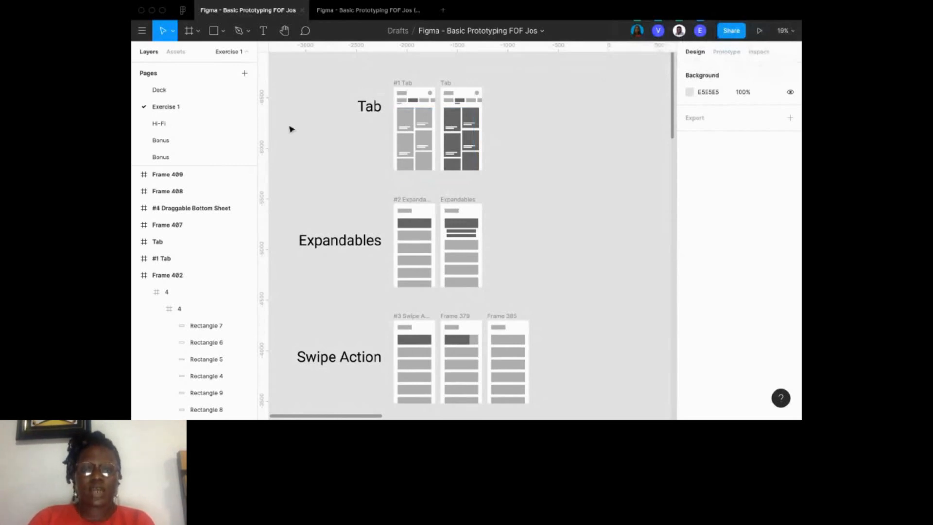
{"action": "scroll", "coordinate": [343, 179], "scroll_direction": "up", "scroll_amount": 3}
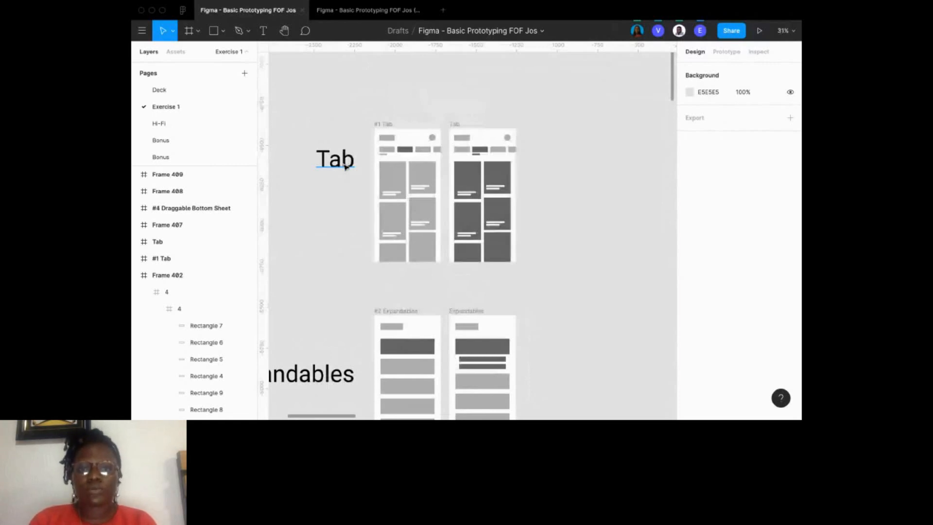
{"action": "scroll", "coordinate": [346, 167], "scroll_direction": "up", "scroll_amount": 4}
- Select the dark second tab label in the first Tab frame and display its prototype settings
{"action": "left_click", "coordinate": [465, 138]}
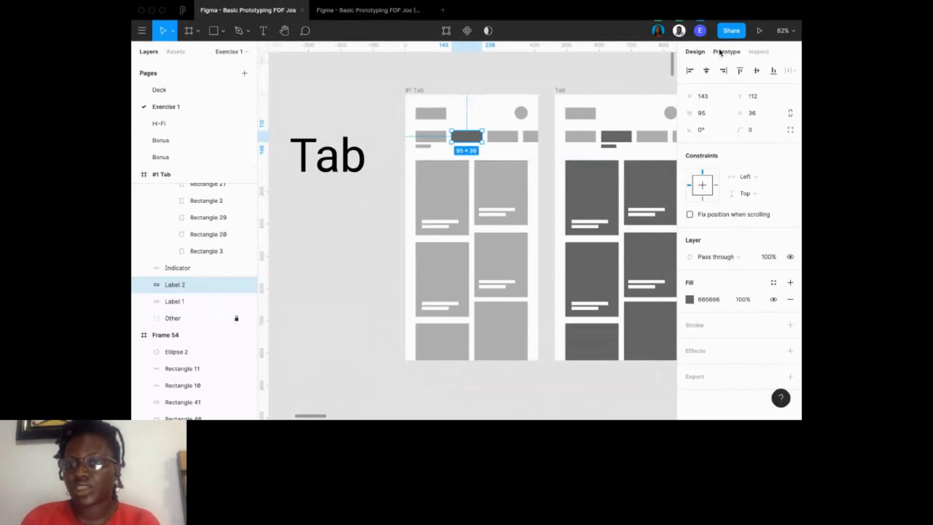
{"action": "left_click", "coordinate": [719, 52]}
{"action": "left_click", "coordinate": [727, 96]}
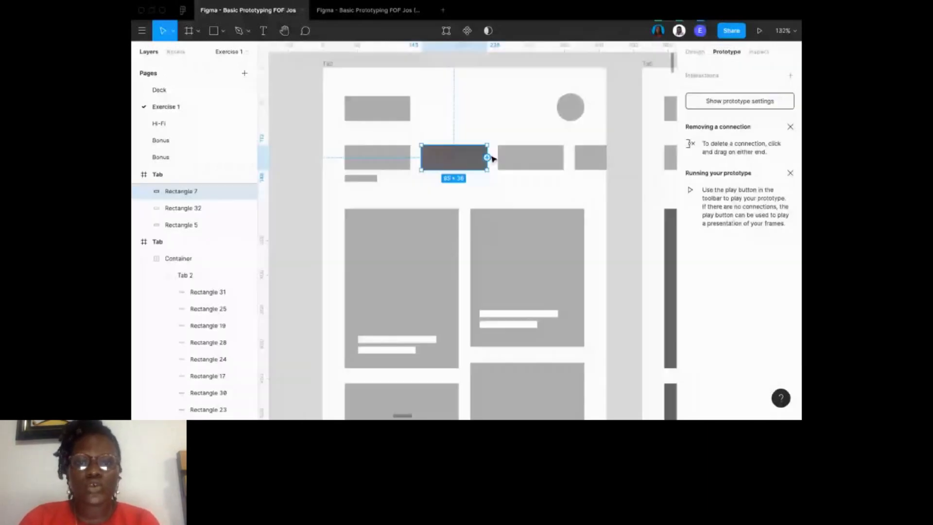
{"action": "scroll", "coordinate": [492, 158], "scroll_direction": "up", "scroll_amount": 5}
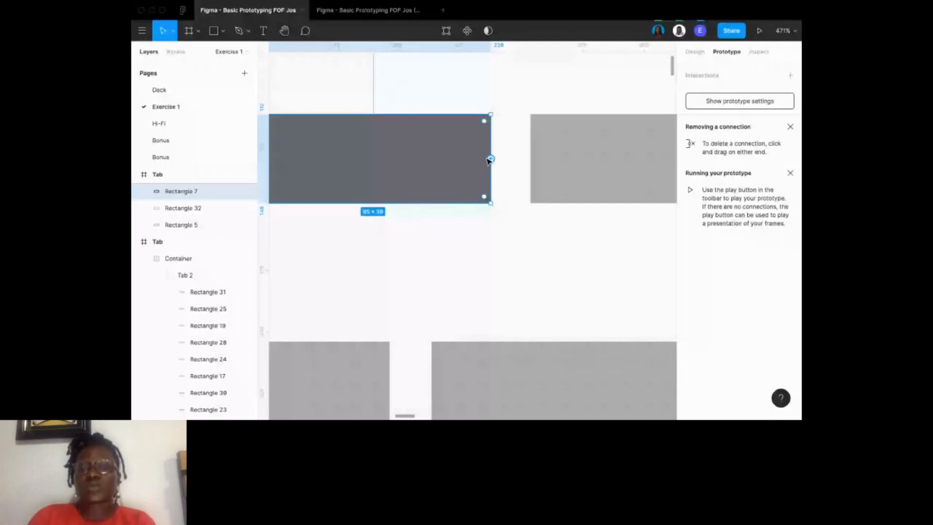
{"action": "scroll", "coordinate": [488, 161], "scroll_direction": "down", "scroll_amount": 10}
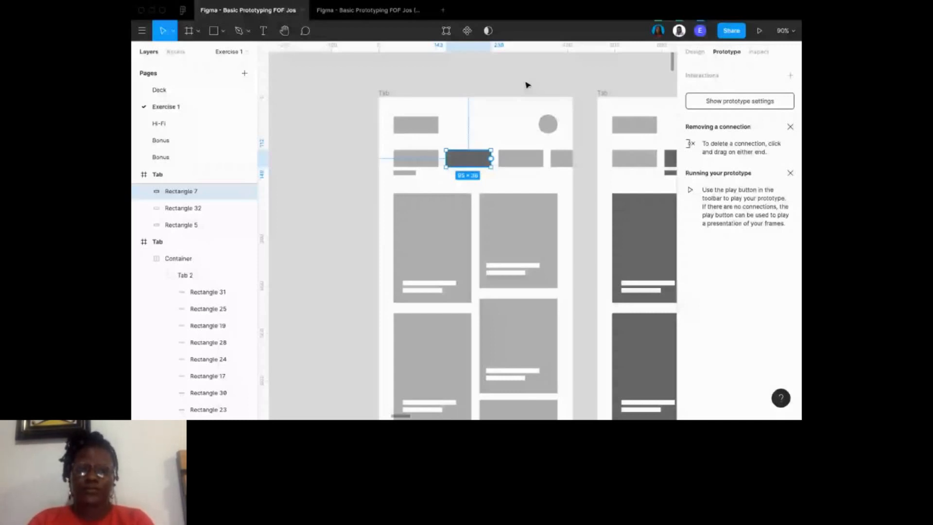
- Check the live session's general chat in Chrome and return to Figma
{"action": "key", "text": "ctrl+Left"}
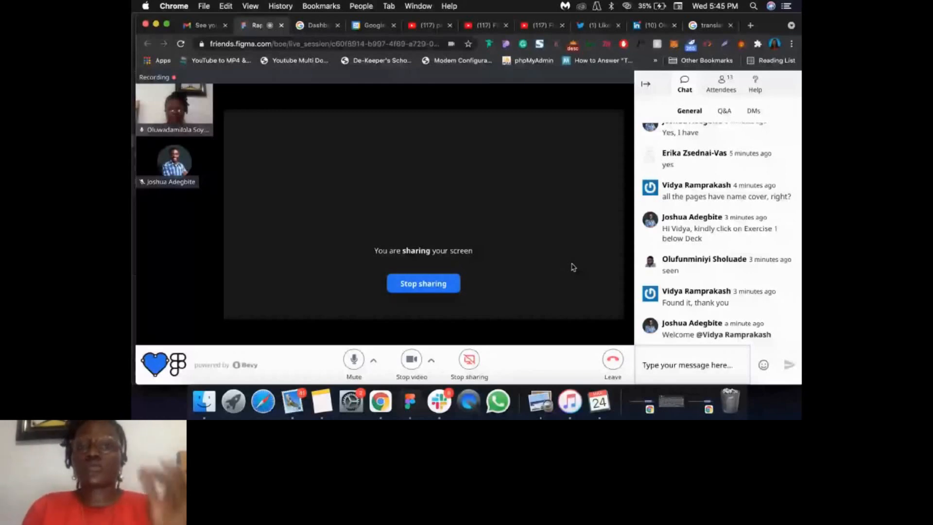
{"action": "key", "text": "super+Tab"}
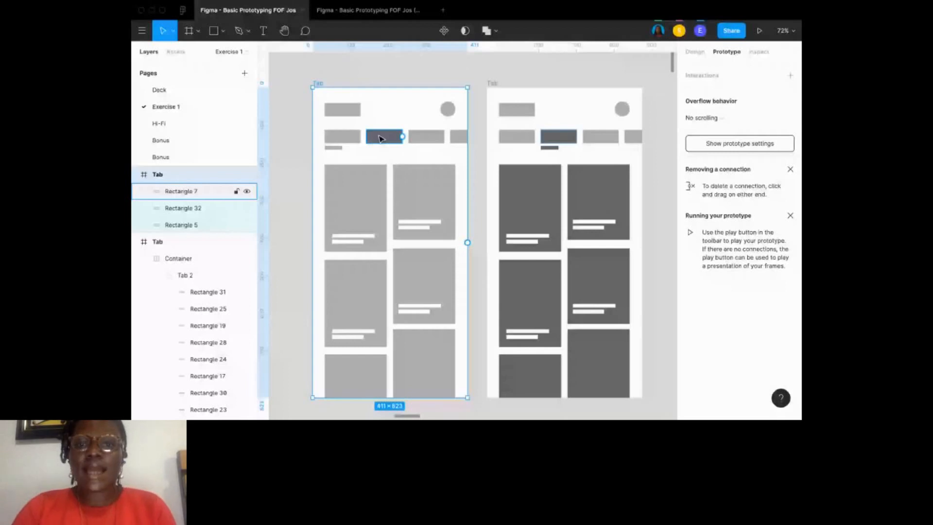
- Connect the dark tab label in the first Tab frame to the second Tab frame with an On tap, Navigate to interaction
{"action": "left_click_drag", "start_coordinate": [402, 137], "coordinate": [516, 230]}
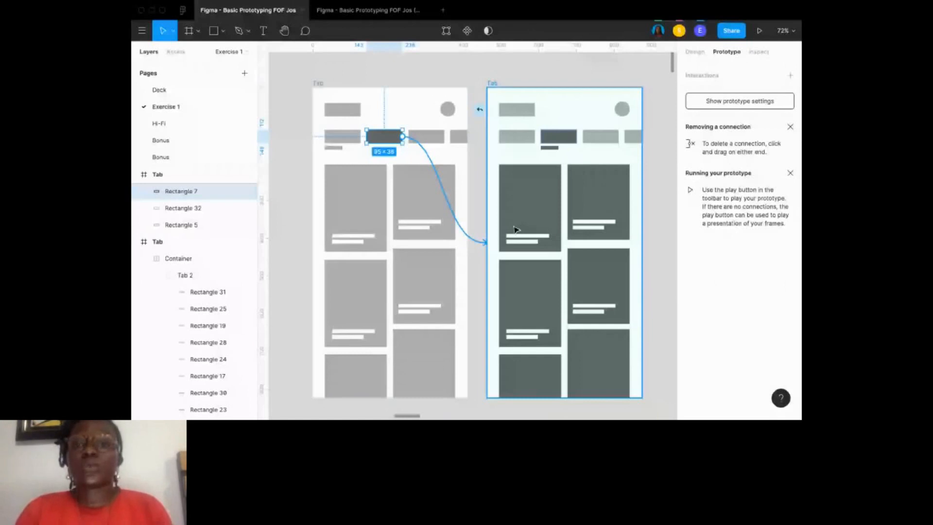
{"action": "left_click_drag", "start_coordinate": [517, 229], "coordinate": [517, 229]}
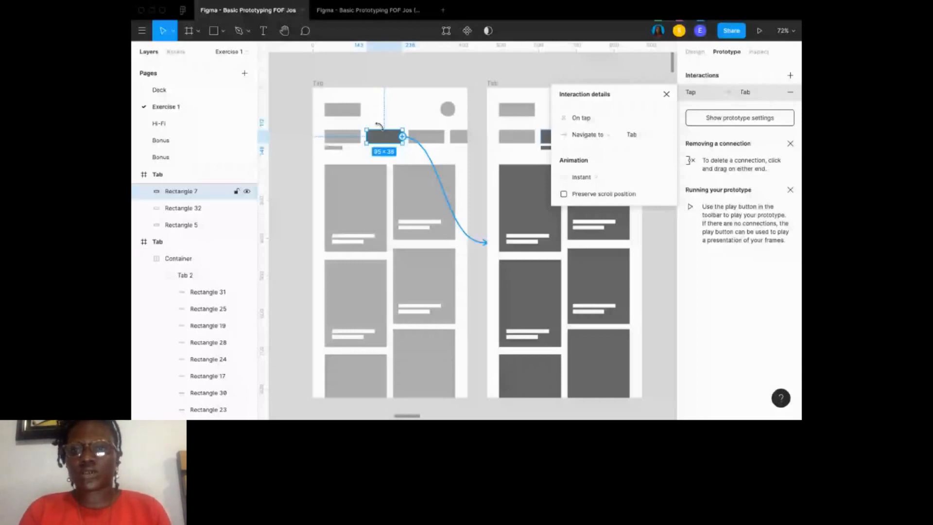
{"action": "left_click", "coordinate": [631, 134]}
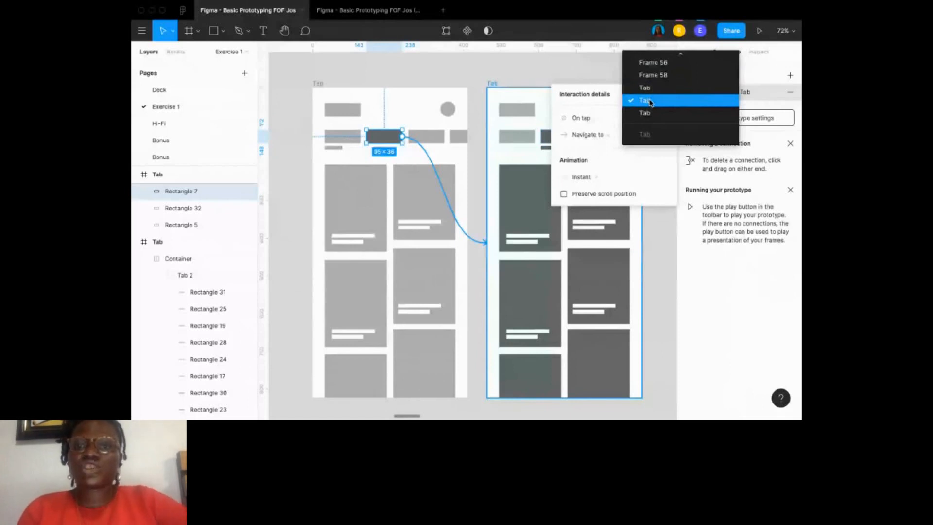
{"action": "left_click", "coordinate": [649, 101]}
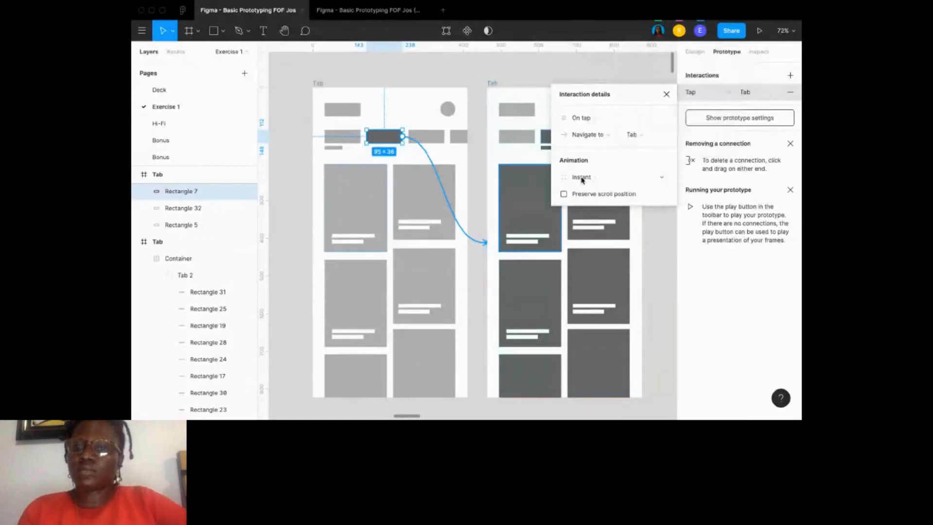
- Try the Dissolve and Smart animate animations on the tab label's interaction, and set it back to Instant
{"action": "left_click", "coordinate": [595, 178]}
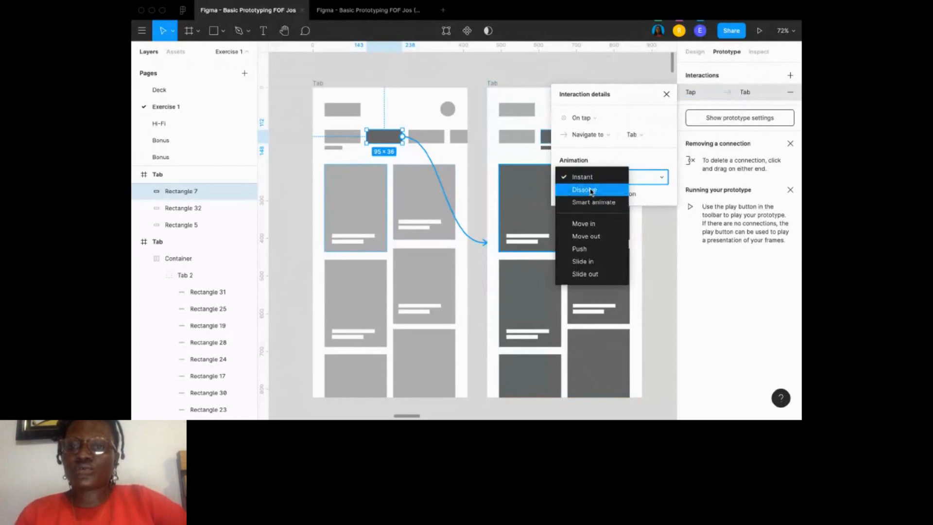
{"action": "left_click", "coordinate": [592, 191]}
{"action": "left_click", "coordinate": [593, 181]}
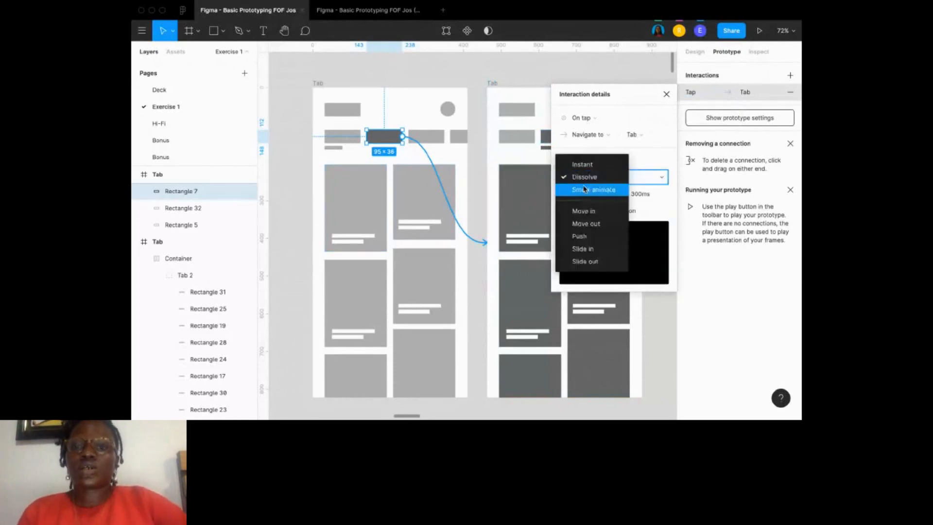
{"action": "left_click", "coordinate": [597, 189]}
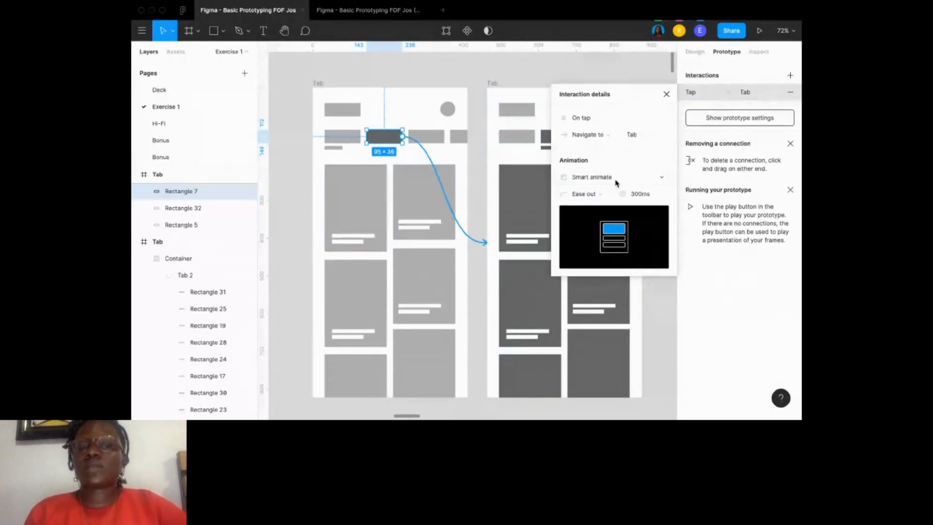
{"action": "left_click", "coordinate": [615, 178]}
{"action": "left_click", "coordinate": [608, 155]}
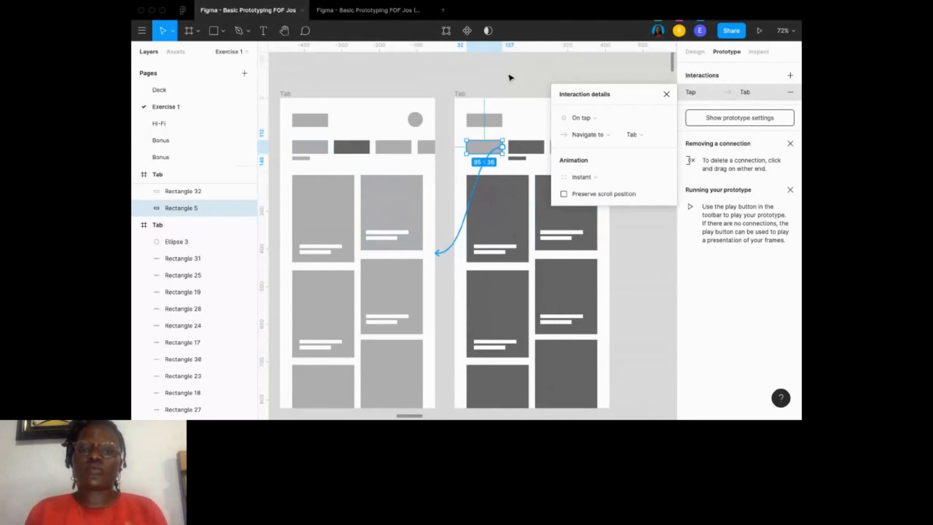
- Close the interaction details of the return link to the first Tab frame and clear the selection
{"action": "left_click", "coordinate": [544, 73]}
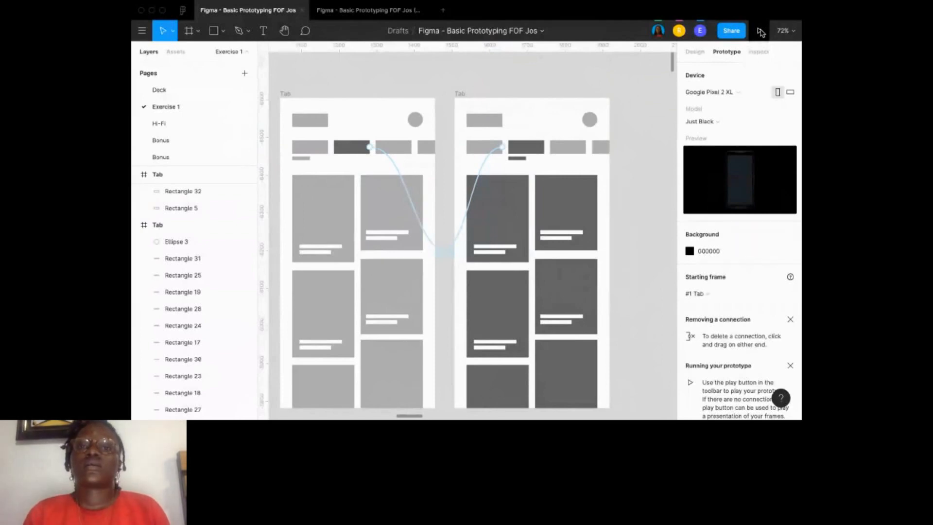
- Run the prototype and test switching between the two Tab frames using the tab labels
{"action": "left_click", "coordinate": [760, 32]}
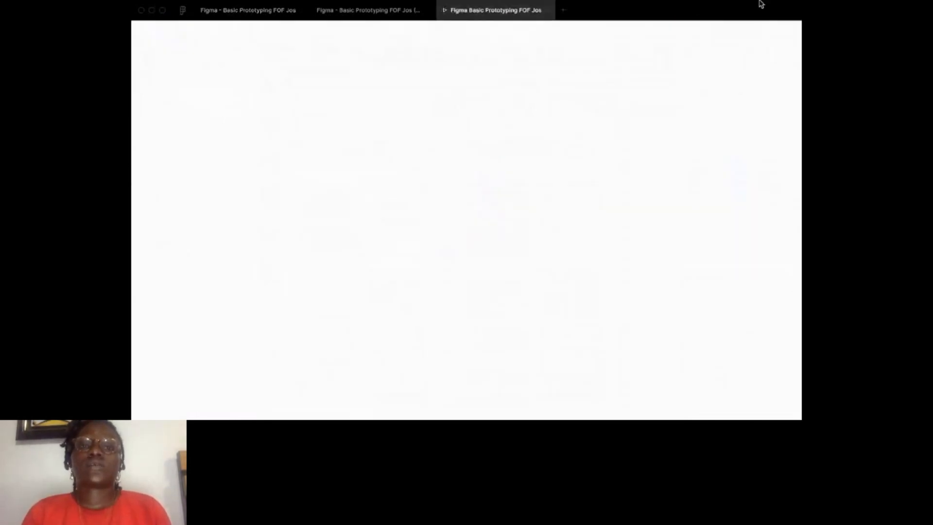
{"action": "left_click", "coordinate": [428, 10]}
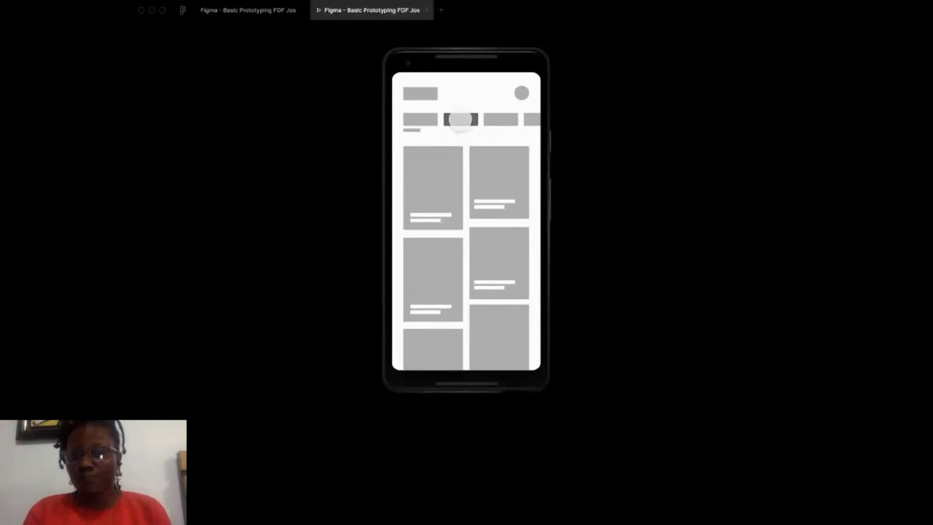
{"action": "left_click", "coordinate": [461, 119]}
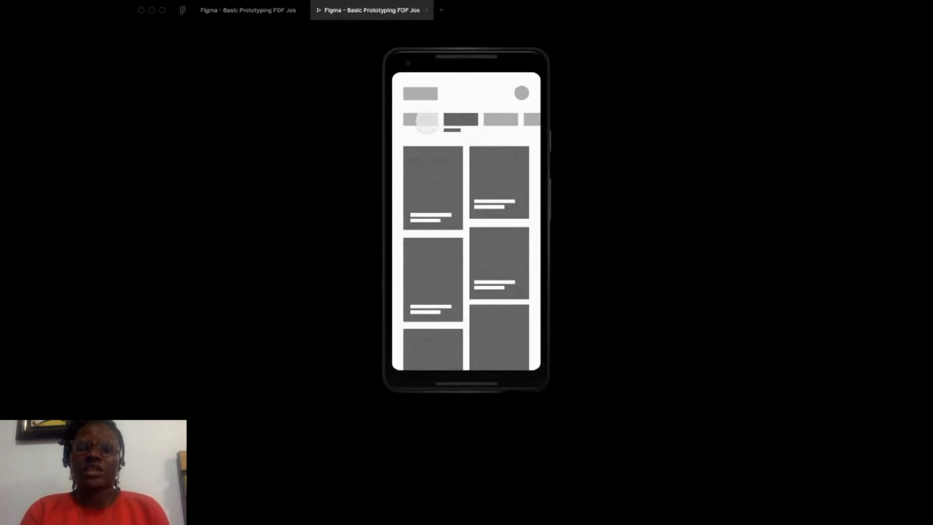
{"action": "left_click", "coordinate": [417, 119]}
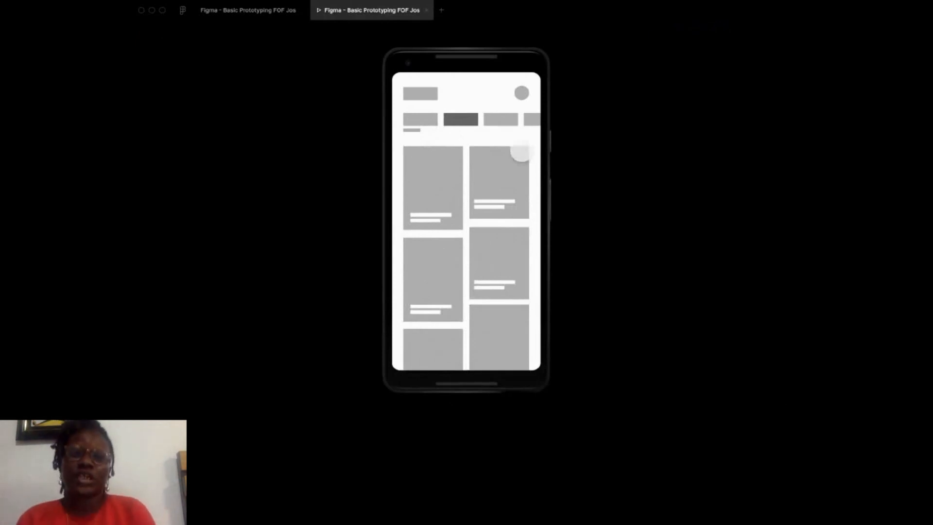
{"action": "left_click", "coordinate": [459, 118]}
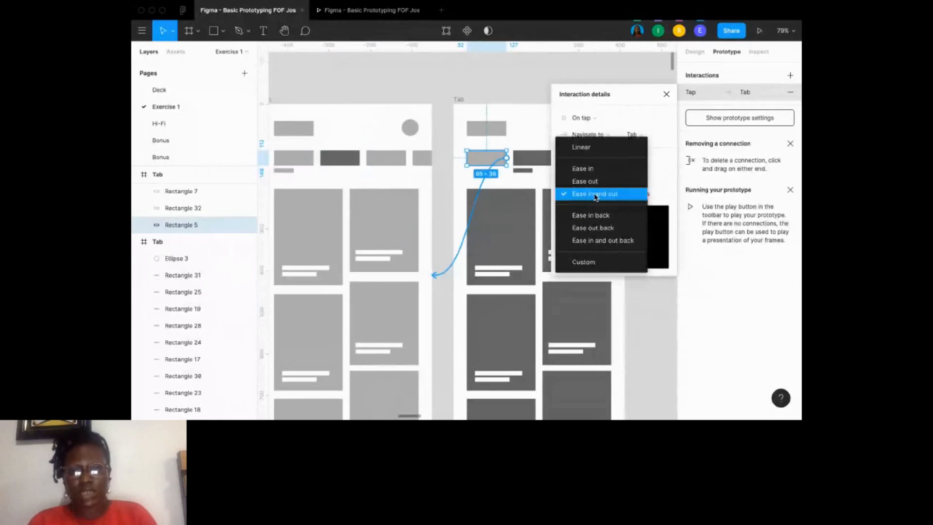
- Review the easing options of the light tab label's Smart animate interaction in the second Tab frame, keeping Ease in and out
{"action": "left_click", "coordinate": [595, 196]}
{"action": "left_click", "coordinate": [596, 196]}
{"action": "left_click", "coordinate": [604, 196]}
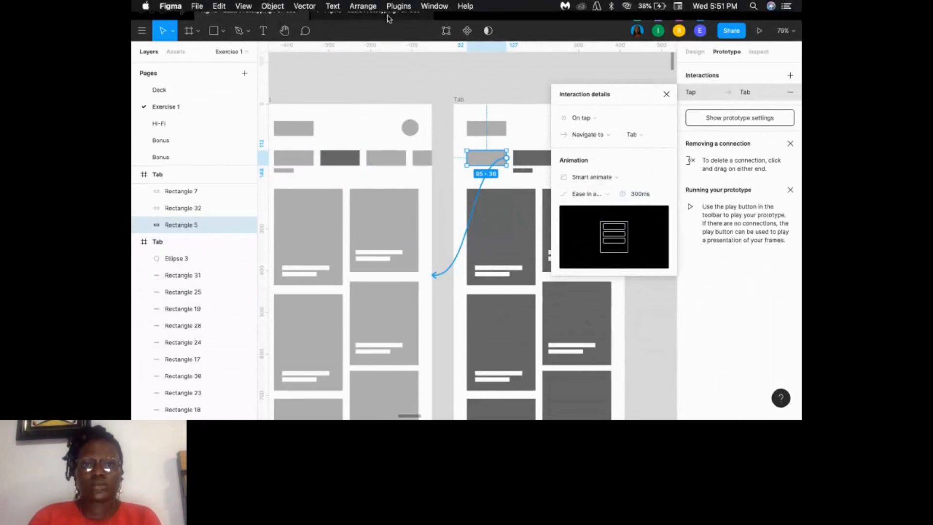
- Test the Smart animate transition in the running prototype by switching repeatedly between the first and second tab labels
{"action": "left_click", "coordinate": [386, 15]}
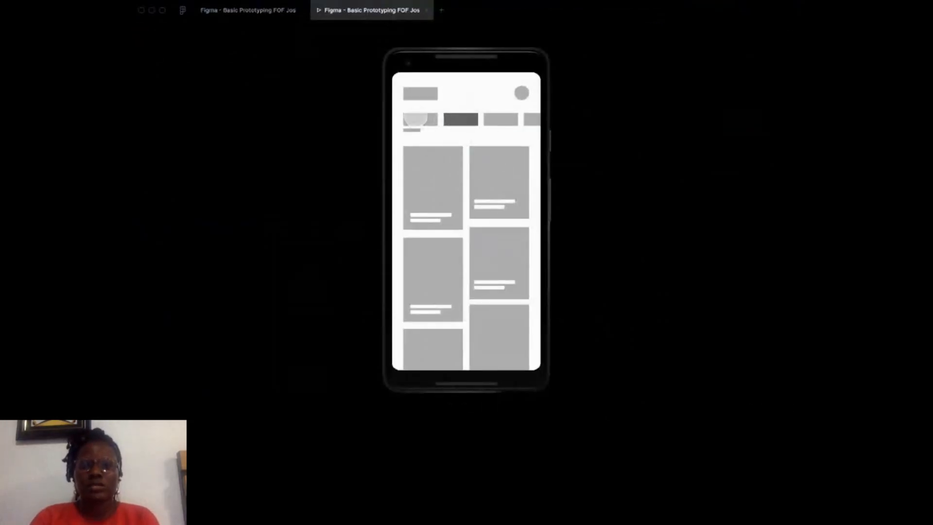
{"action": "left_click", "coordinate": [462, 119]}
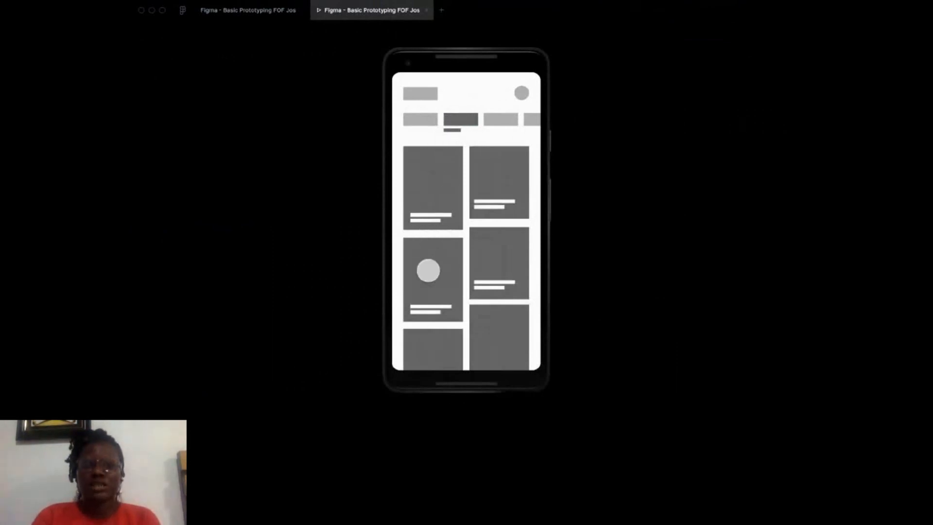
{"action": "left_click", "coordinate": [414, 119]}
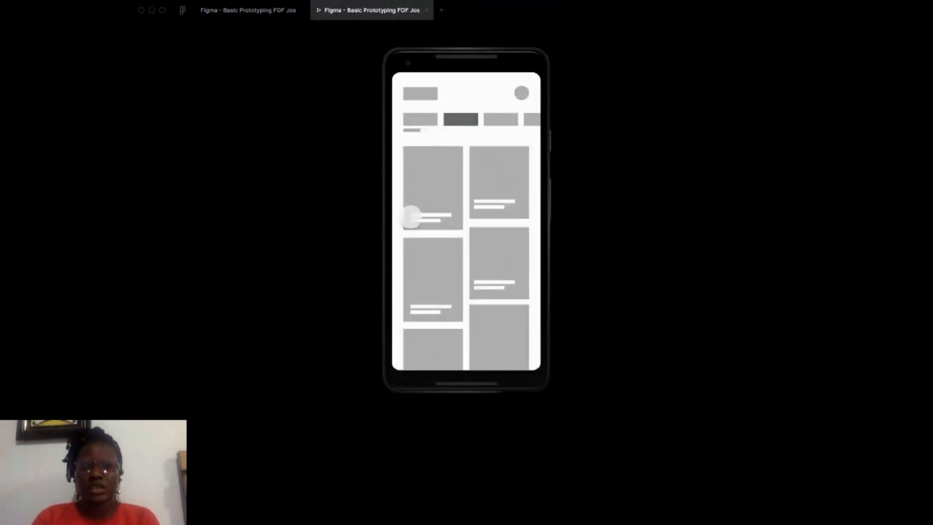
{"action": "left_click", "coordinate": [458, 119]}
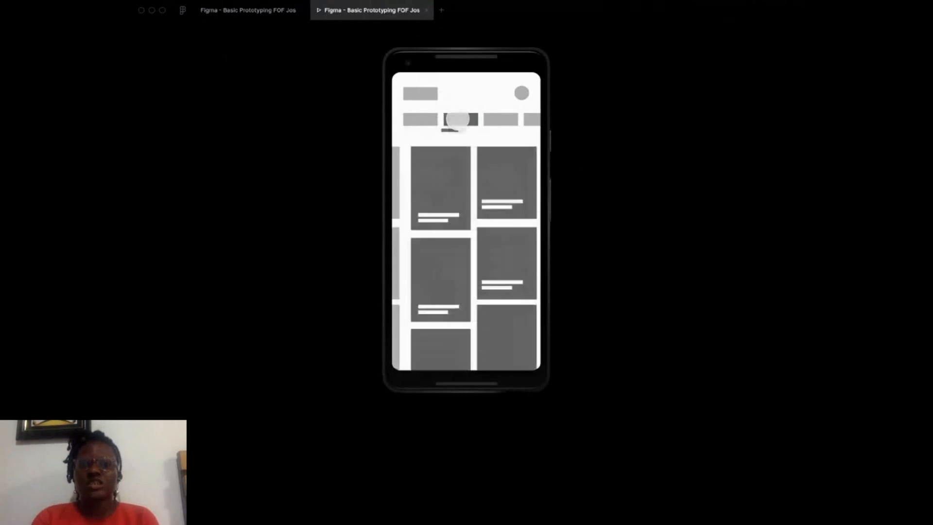
{"action": "left_click", "coordinate": [423, 119]}
{"action": "left_click", "coordinate": [462, 119]}
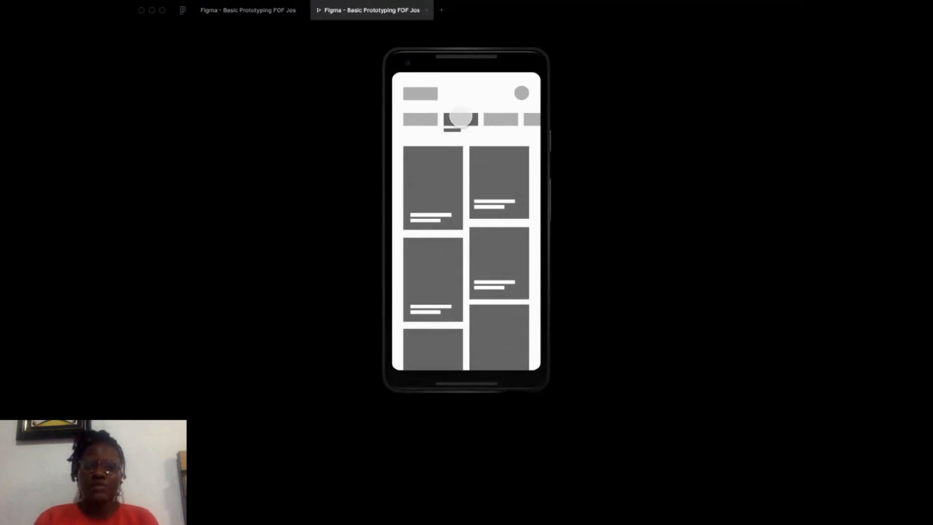
{"action": "left_click", "coordinate": [420, 117]}
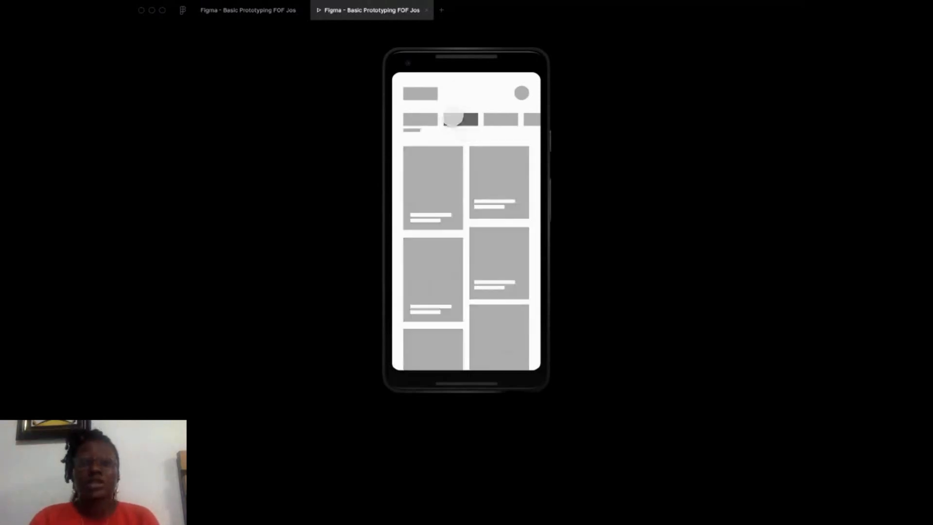
{"action": "left_click", "coordinate": [452, 118]}
{"action": "left_click", "coordinate": [424, 117]}
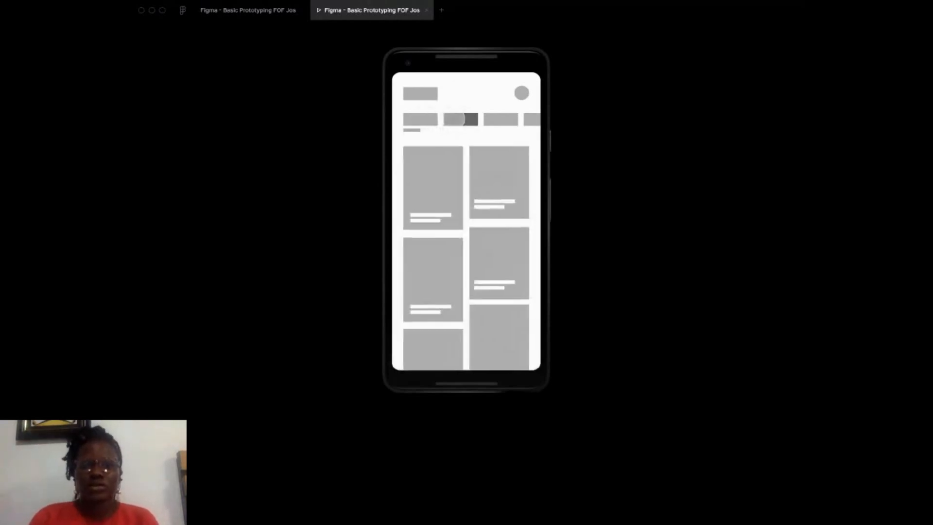
{"action": "left_click", "coordinate": [452, 118]}
{"action": "left_click", "coordinate": [420, 118]}
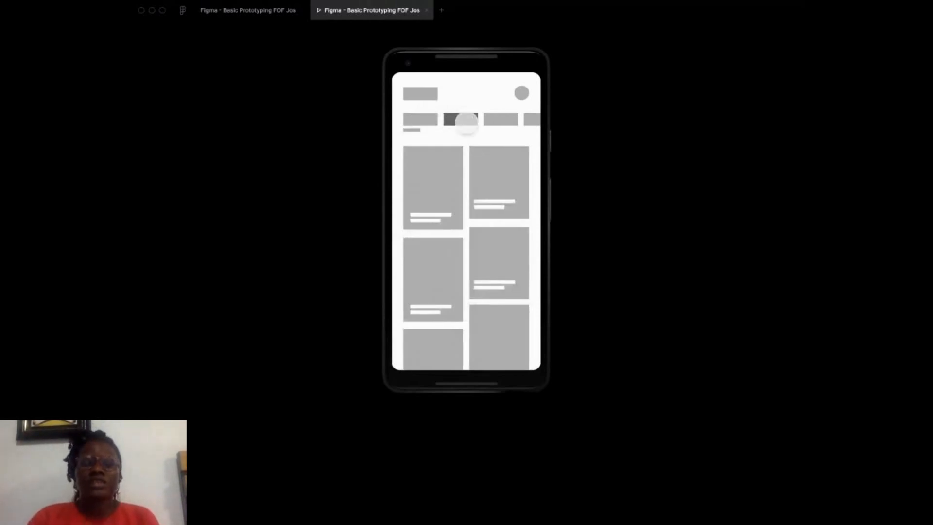
{"action": "left_click", "coordinate": [454, 119]}
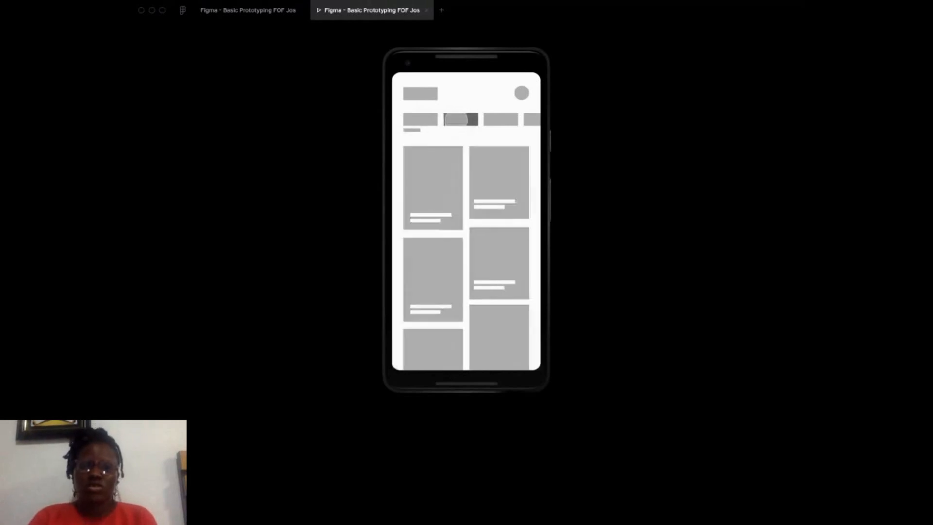
{"action": "left_click", "coordinate": [454, 119]}
{"action": "left_click", "coordinate": [420, 119]}
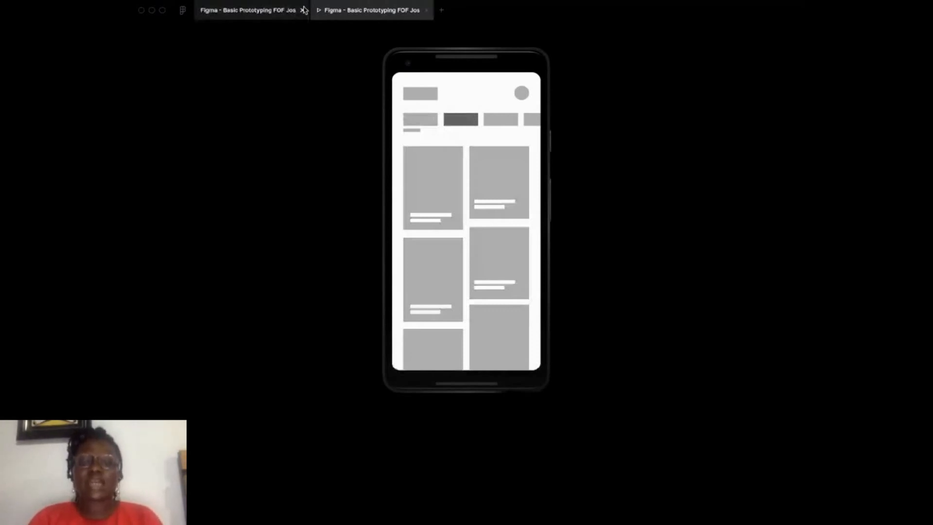
- Return to the design file and inspect the prototype connections between the two Expandables frames
{"action": "left_click", "coordinate": [297, 10]}
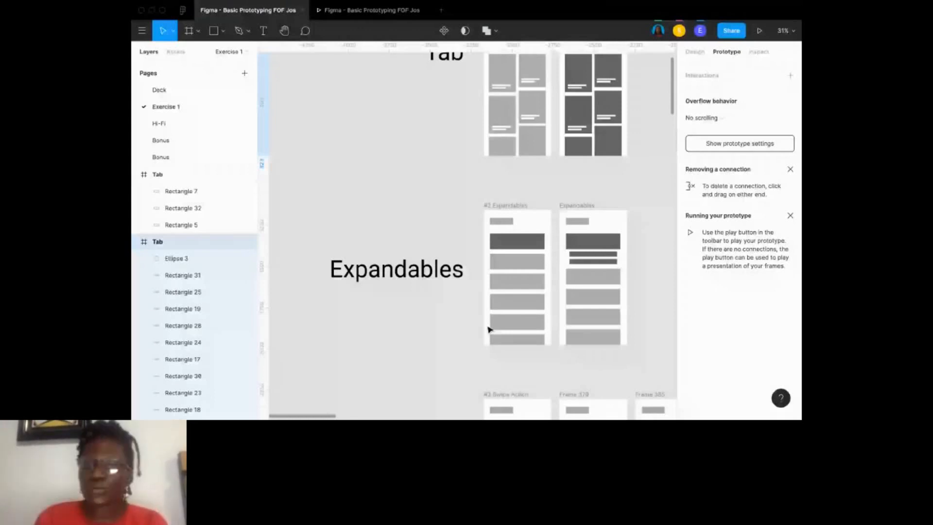
{"action": "scroll", "coordinate": [489, 329], "scroll_direction": "up", "scroll_amount": 2}
{"action": "left_click", "coordinate": [458, 200]}
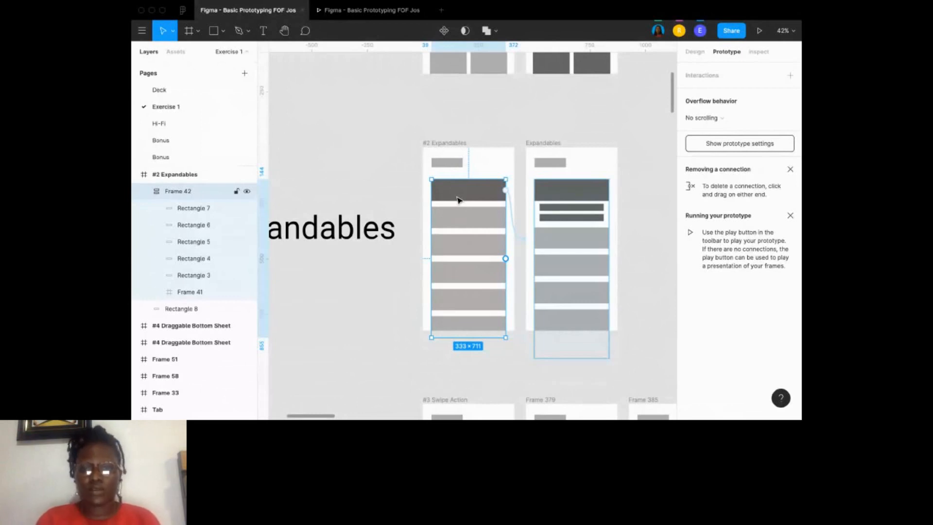
{"action": "left_click", "coordinate": [457, 197]}
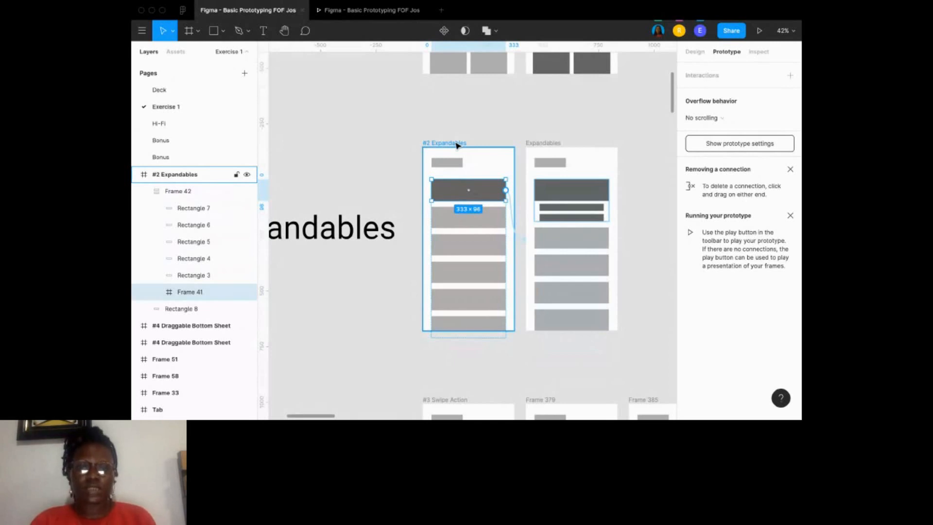
{"action": "left_click", "coordinate": [456, 145]}
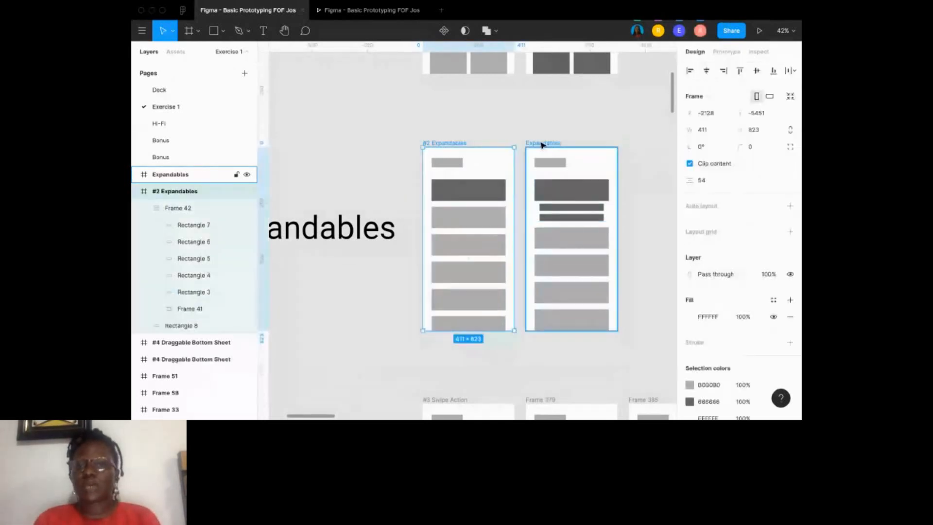
{"action": "left_click", "coordinate": [724, 52]}
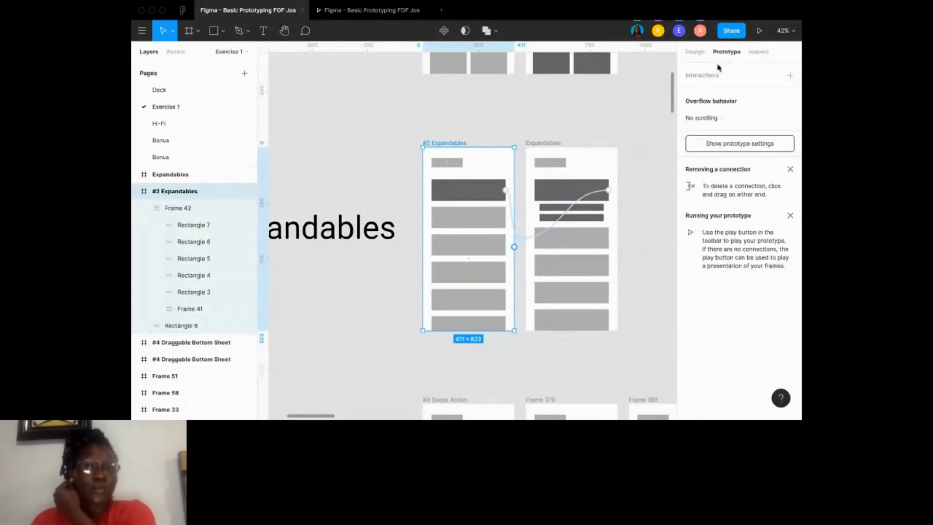
{"action": "left_click", "coordinate": [723, 53]}
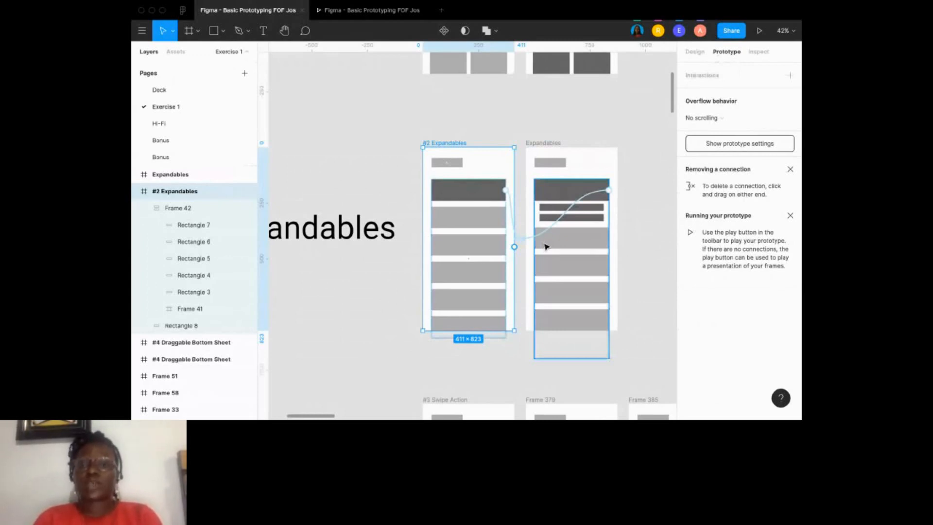
- Inspect the dark bar's interaction in the #2 Expandables frame, keep its Swap overlay action, and clear the selection
{"action": "scroll", "coordinate": [545, 247], "scroll_direction": "up", "scroll_amount": 5}
{"action": "left_click", "coordinate": [460, 147], "text": "super"}
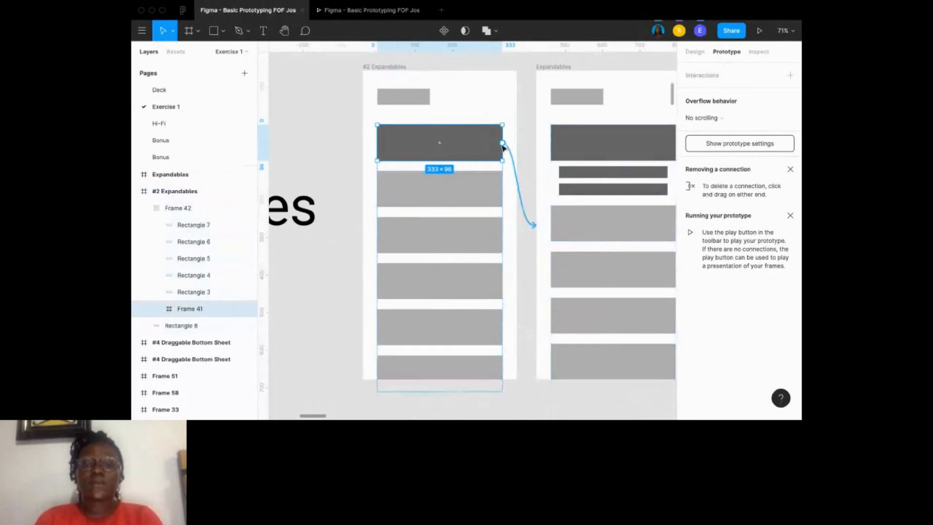
{"action": "left_click_drag", "start_coordinate": [503, 143], "coordinate": [548, 188]}
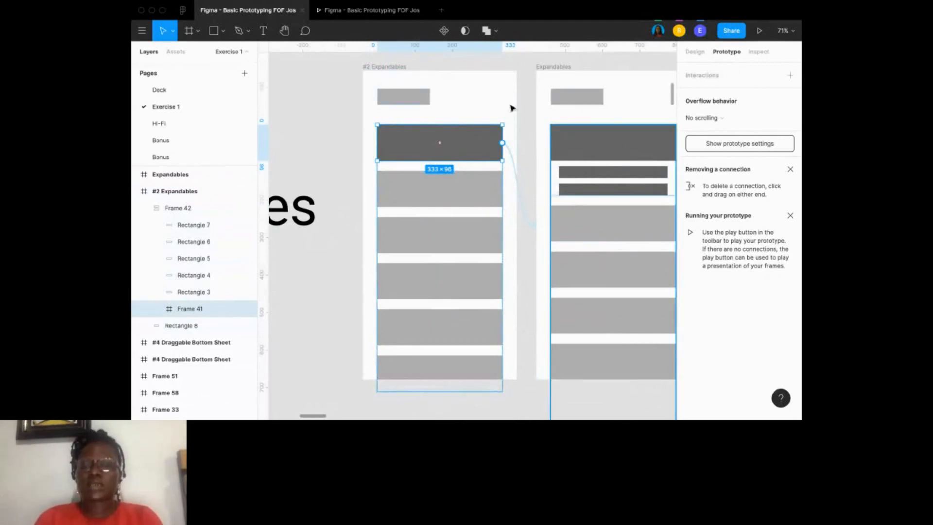
{"action": "scroll", "coordinate": [577, 221], "scroll_direction": "right", "scroll_amount": 2}
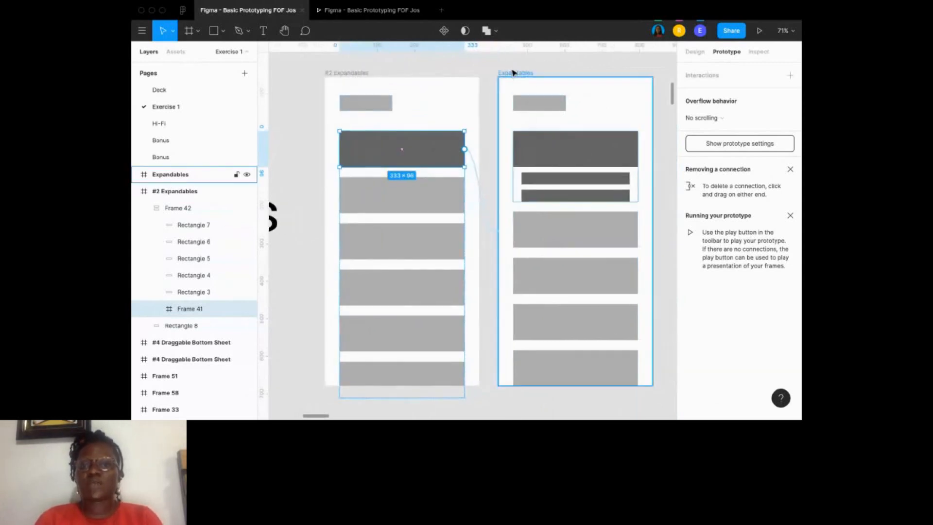
{"action": "left_click", "coordinate": [492, 229]}
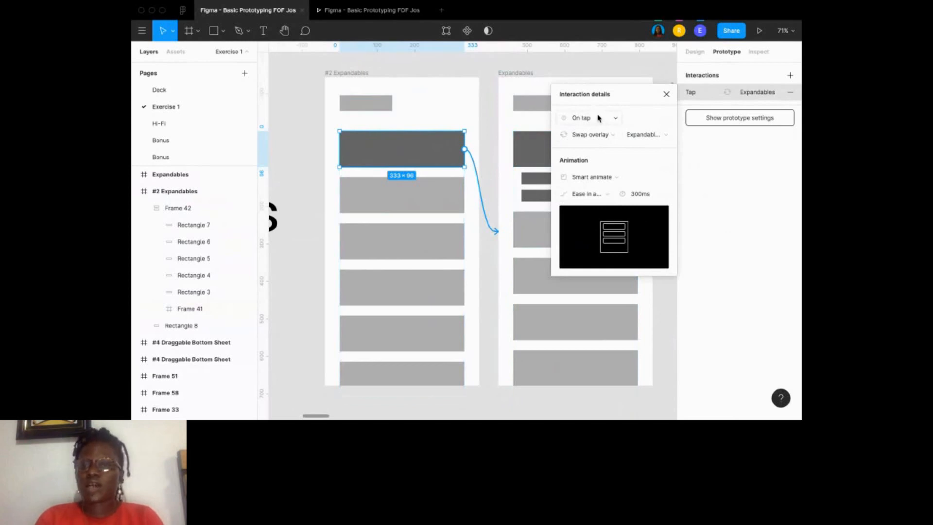
{"action": "left_click", "coordinate": [610, 135]}
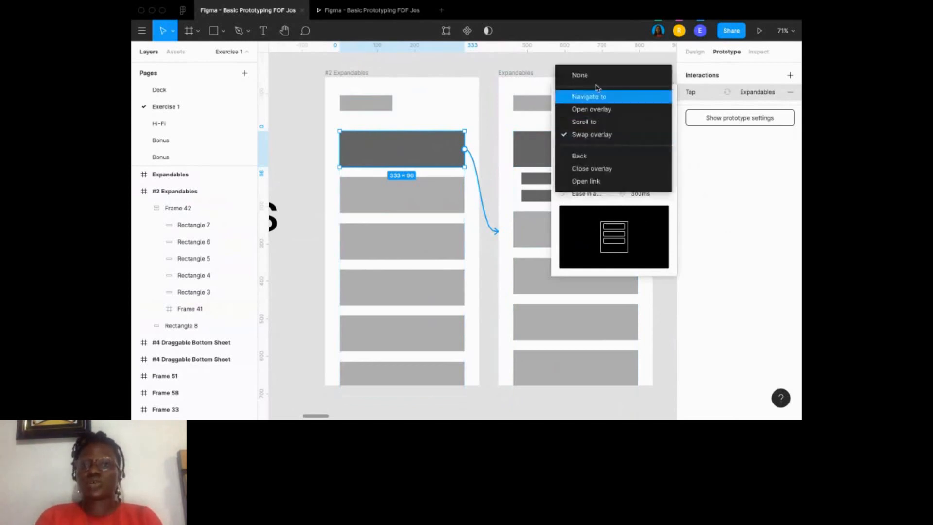
{"action": "left_click", "coordinate": [601, 136]}
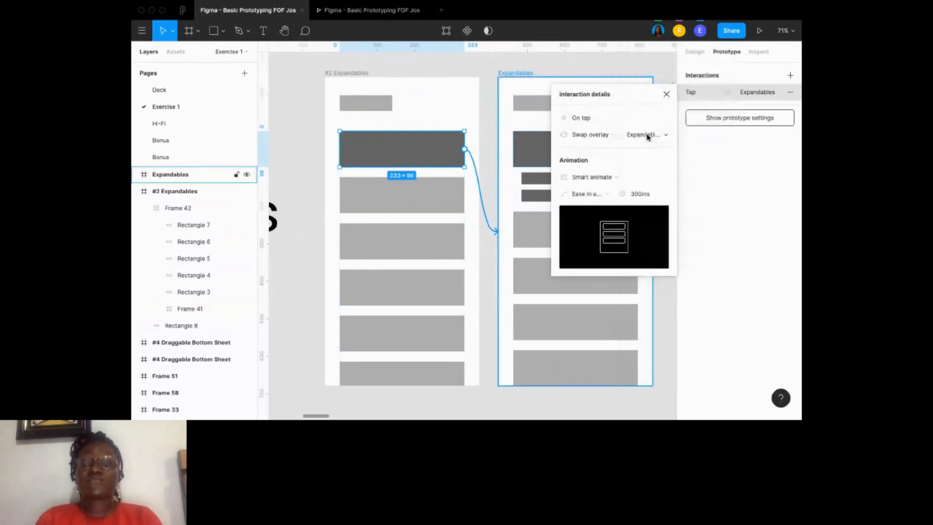
{"action": "left_click", "coordinate": [635, 71]}
- Connect the top grey bar in Frame 39 to Frame 40 with an On tap, Navigate to interaction
{"action": "scroll", "coordinate": [637, 83], "scroll_direction": "right", "scroll_amount": 10}
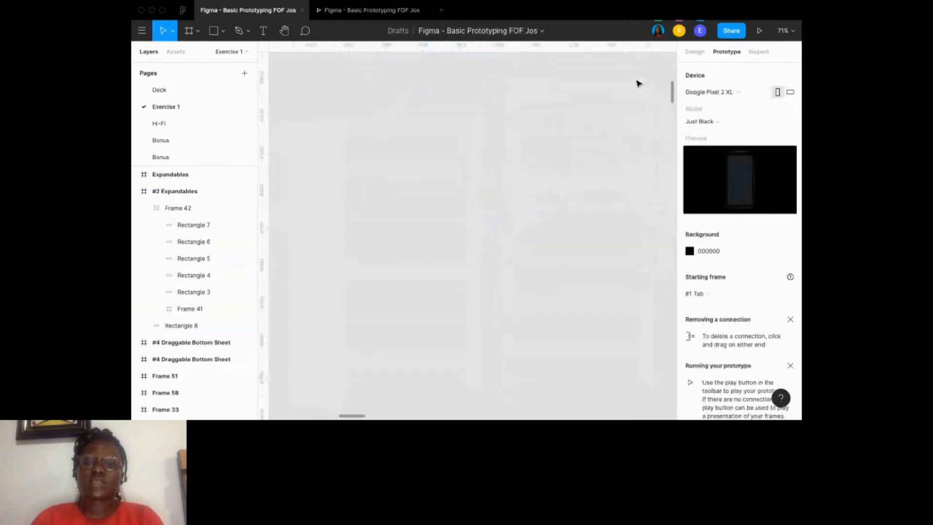
{"action": "scroll", "coordinate": [637, 83], "scroll_direction": "right", "scroll_amount": 10}
{"action": "scroll", "coordinate": [637, 83], "scroll_direction": "down", "scroll_amount": 3}
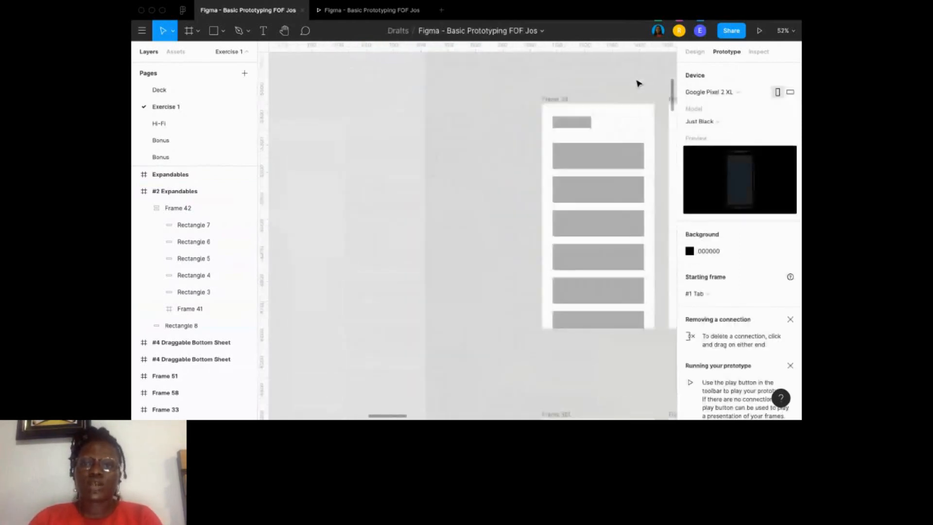
{"action": "left_click", "coordinate": [430, 167]}
{"action": "left_click", "coordinate": [411, 165]}
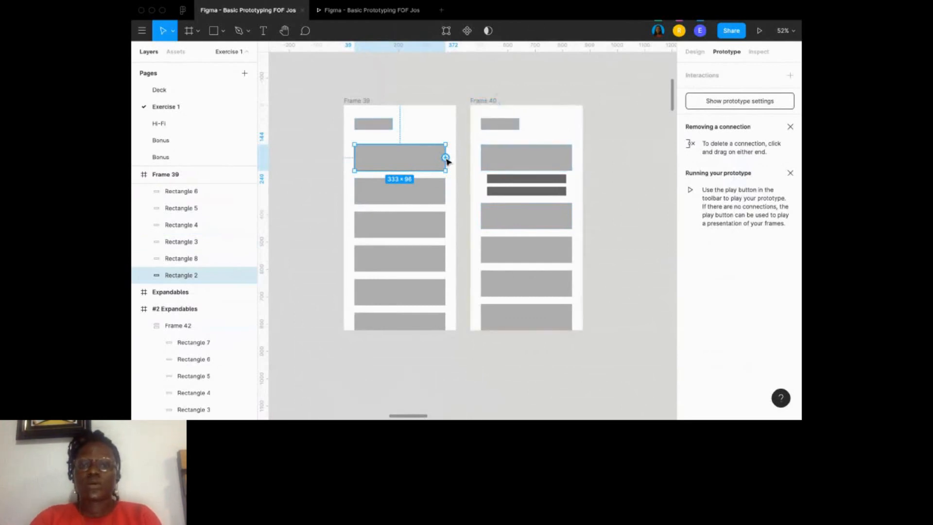
{"action": "left_click_drag", "start_coordinate": [445, 157], "coordinate": [504, 178]}
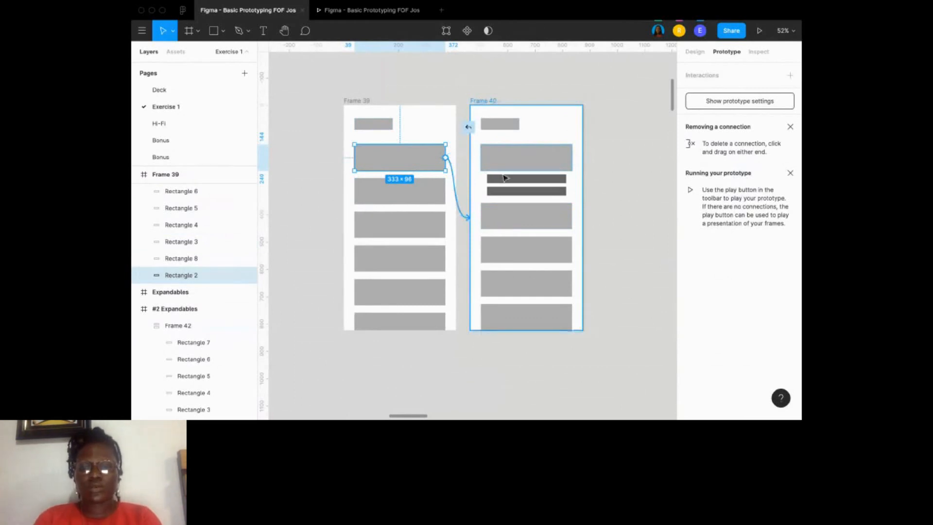
{"action": "left_click_drag", "start_coordinate": [504, 178], "coordinate": [507, 181]}
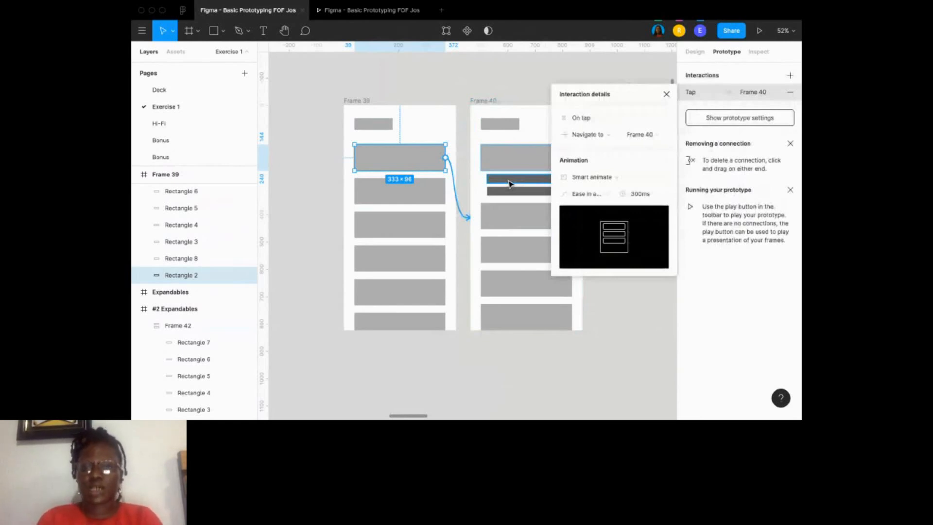
{"action": "left_click", "coordinate": [581, 117]}
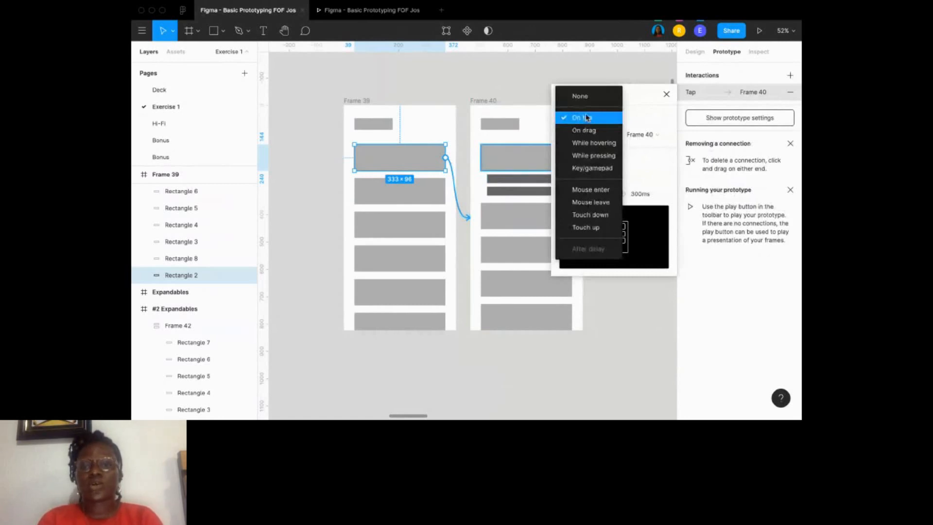
{"action": "left_click", "coordinate": [585, 116]}
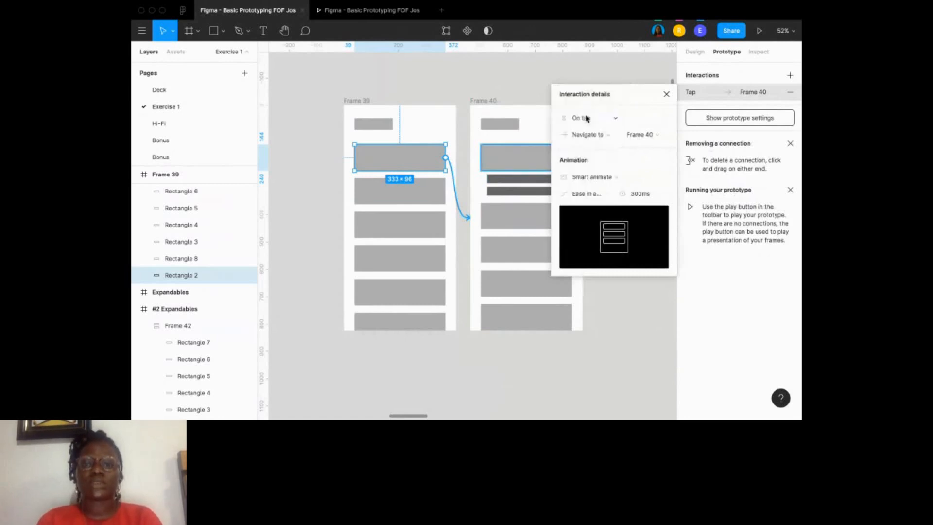
- Review the trigger and action options of the Frame 39 top bar's interaction, keeping On tap and Navigate to
{"action": "left_click", "coordinate": [578, 119]}
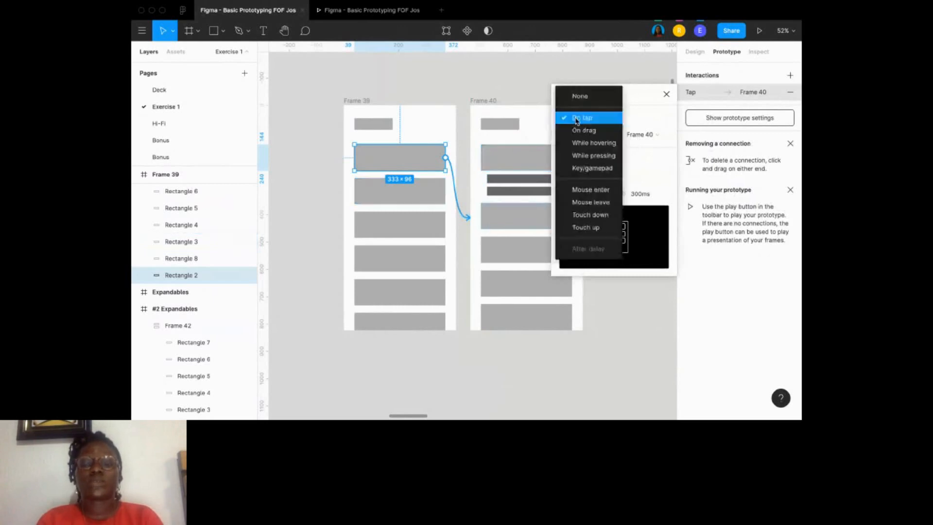
{"action": "left_click", "coordinate": [578, 118]}
{"action": "left_click", "coordinate": [596, 136]}
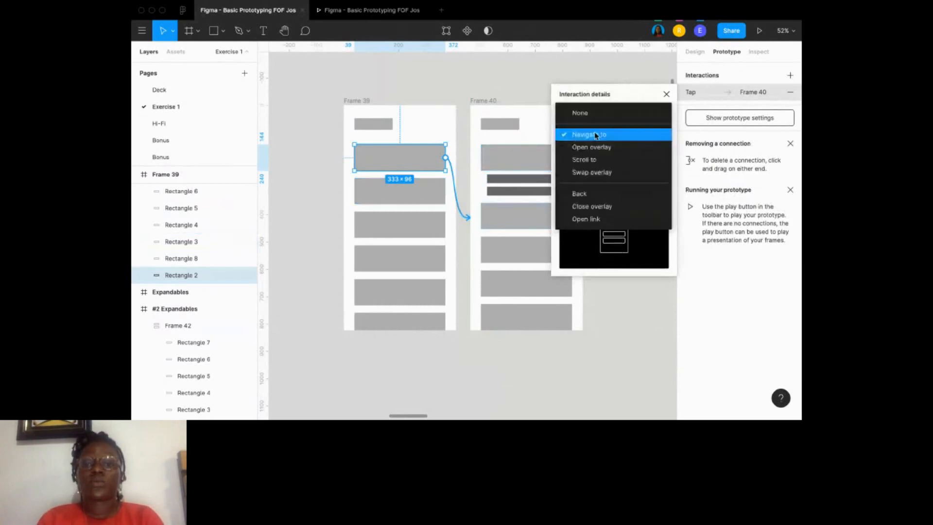
{"action": "left_click", "coordinate": [596, 136]}
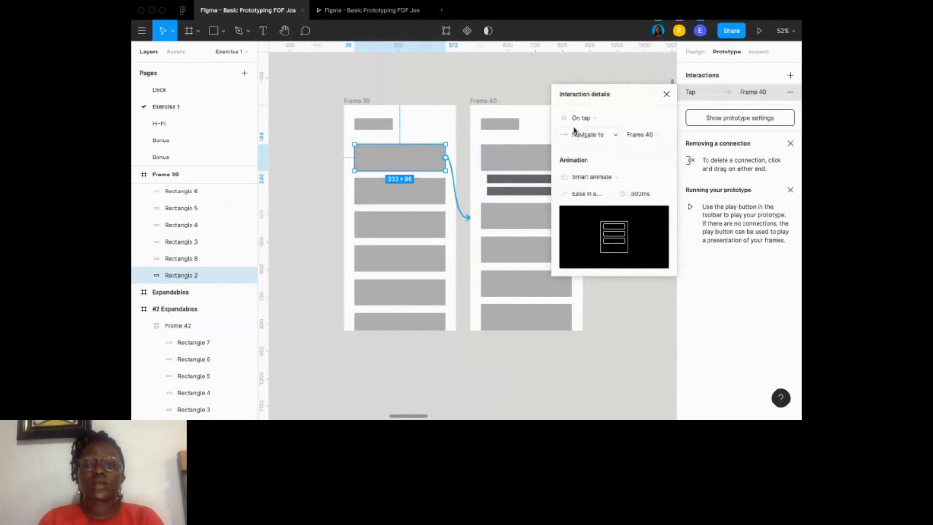
- Change the action of the Frame 39 top bar's interaction with Frame 40 to Swap overlay
{"action": "left_click", "coordinate": [575, 133]}
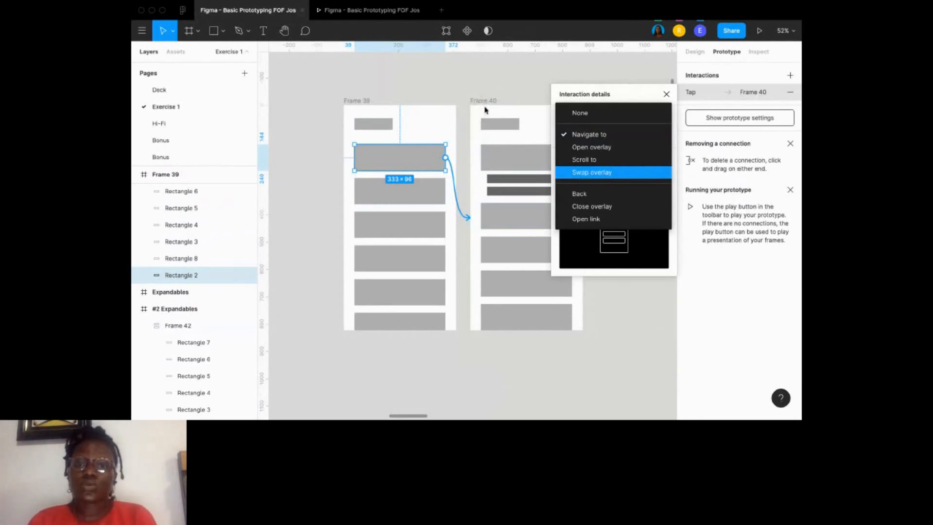
{"action": "left_click", "coordinate": [592, 172]}
{"action": "left_click", "coordinate": [594, 133]}
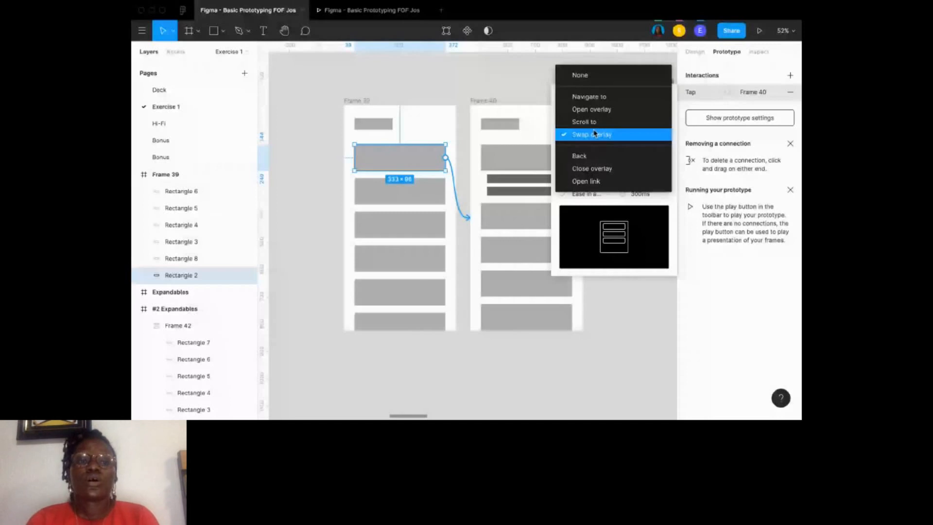
{"action": "left_click", "coordinate": [595, 134]}
- Locate the finished #1 Tab and #2 Expandables flows on the canvas and switch to the running prototype
{"action": "scroll", "coordinate": [447, 131], "scroll_direction": "down", "scroll_amount": 5}
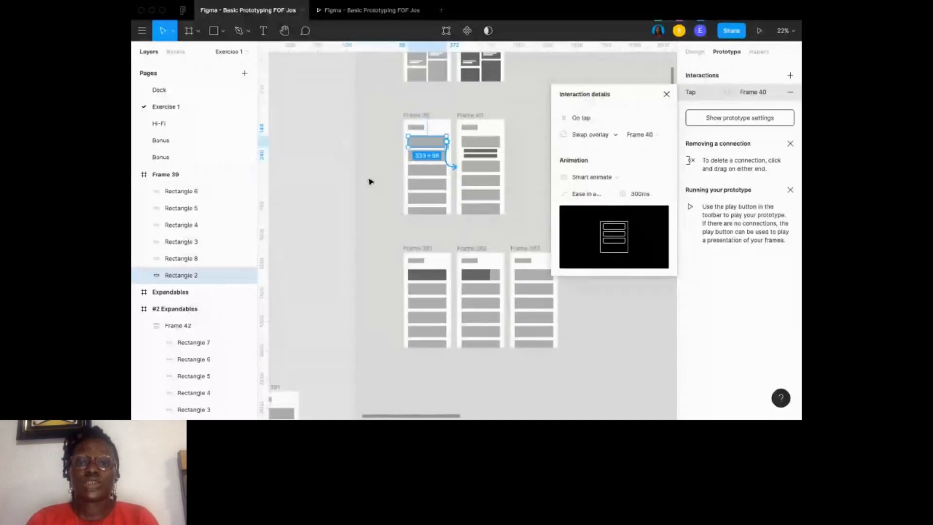
{"action": "scroll", "coordinate": [370, 181], "scroll_direction": "down", "scroll_amount": 4}
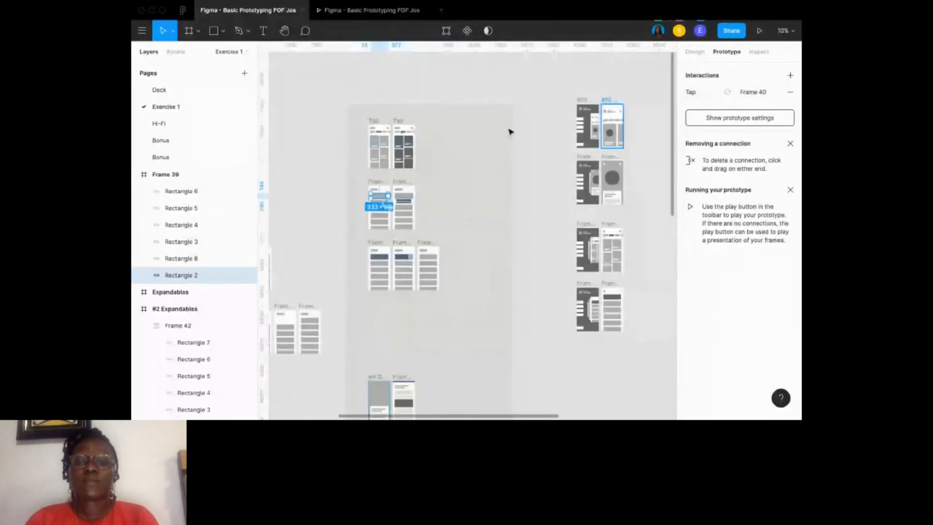
{"action": "scroll", "coordinate": [510, 131], "scroll_direction": "up", "scroll_amount": 3}
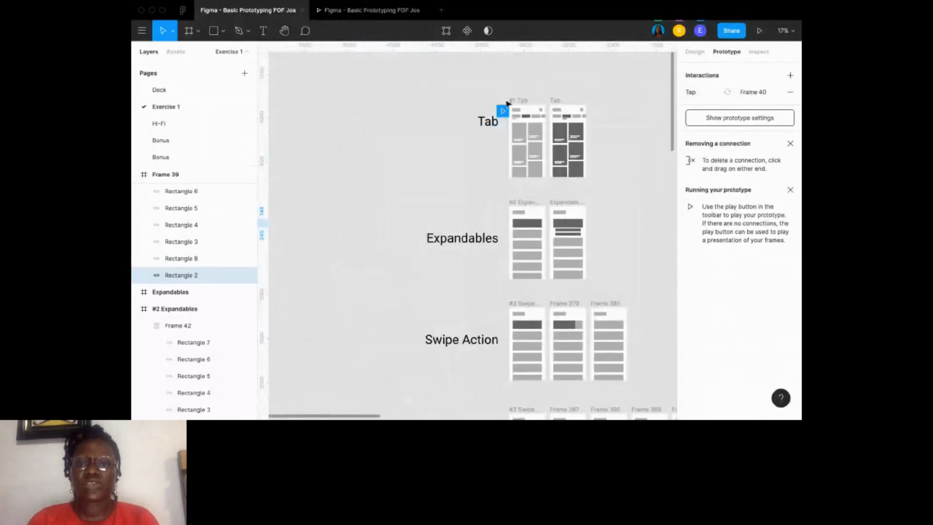
{"action": "scroll", "coordinate": [515, 97], "scroll_direction": "up", "scroll_amount": 3}
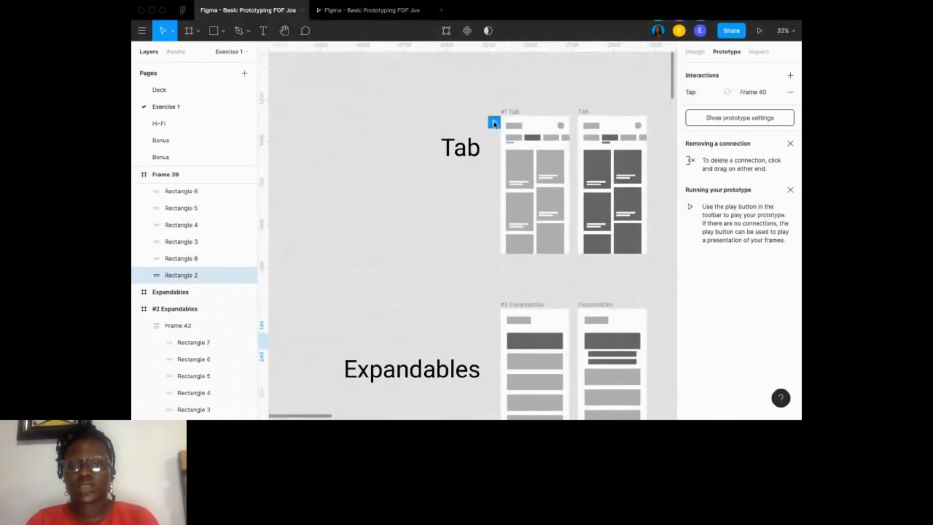
{"action": "scroll", "coordinate": [492, 119], "scroll_direction": "up", "scroll_amount": 2}
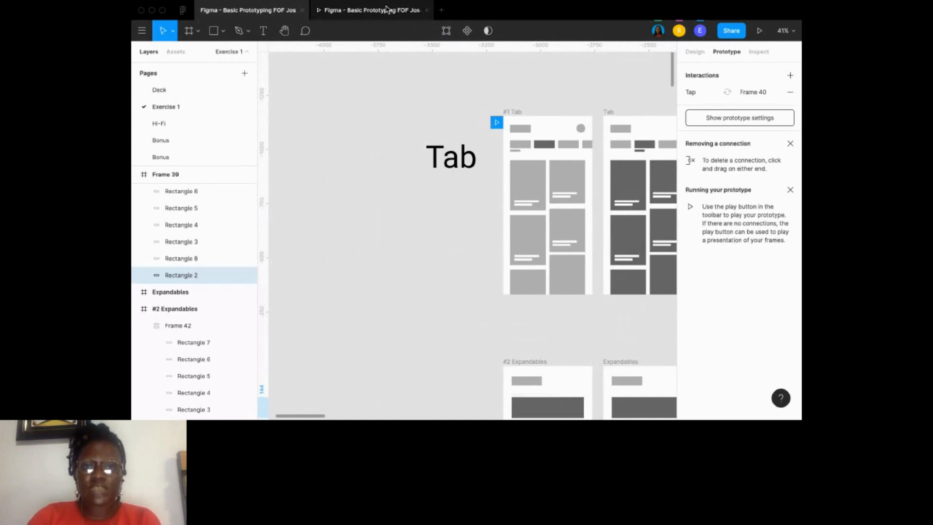
{"action": "scroll", "coordinate": [449, 328], "scroll_direction": "down", "scroll_amount": 2}
{"action": "scroll", "coordinate": [448, 328], "scroll_direction": "right", "scroll_amount": 2}
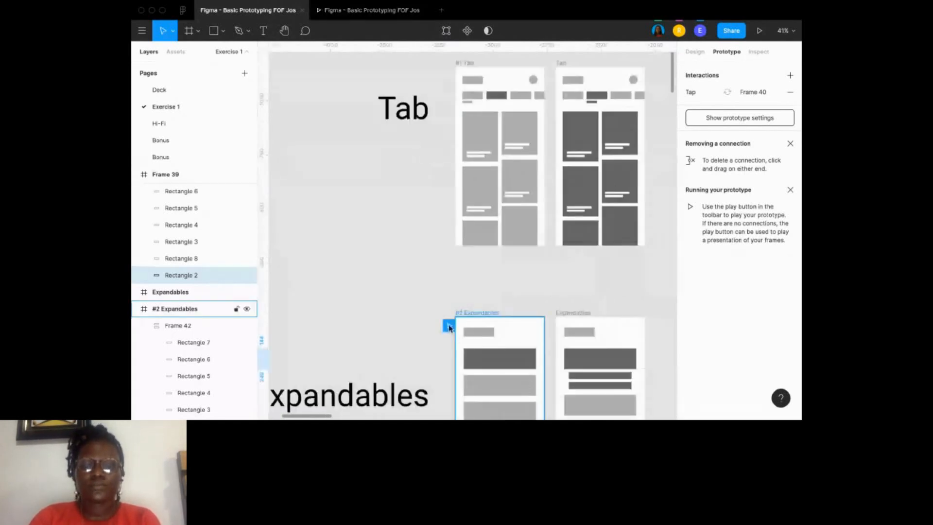
{"action": "left_click", "coordinate": [373, 5]}
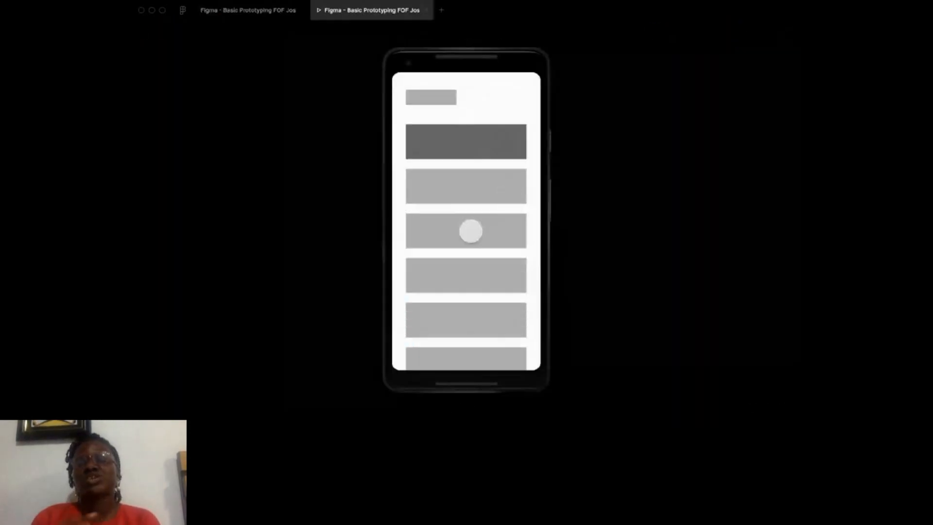
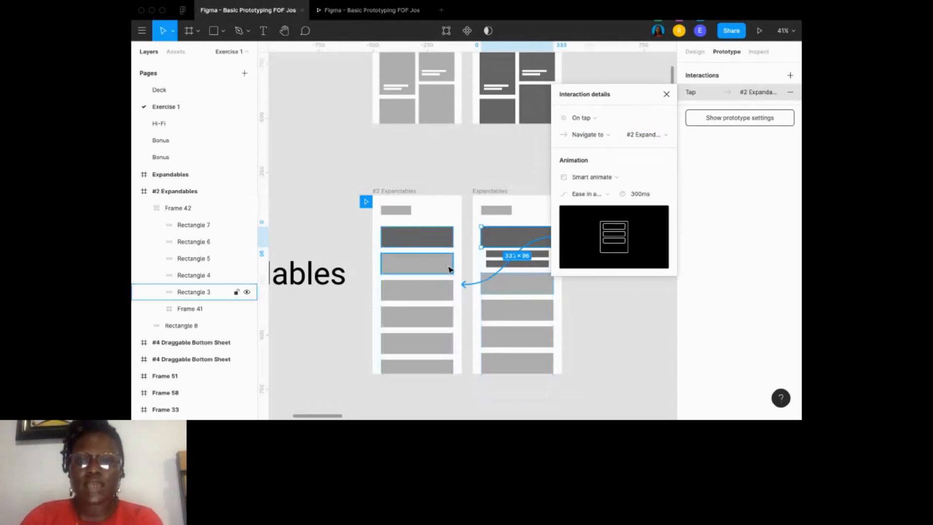
- Close the reference interaction's details and set the fill of the top bars in Frame 39 and Frame 40 to 666666
{"action": "scroll", "coordinate": [450, 269], "scroll_direction": "left", "scroll_amount": 10}
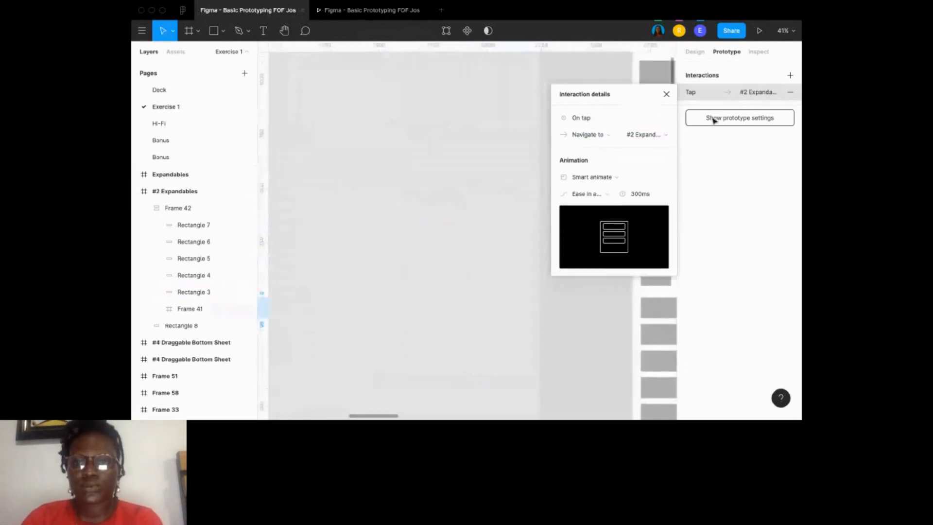
{"action": "left_click", "coordinate": [665, 95]}
{"action": "scroll", "coordinate": [516, 200], "scroll_direction": "right", "scroll_amount": 5}
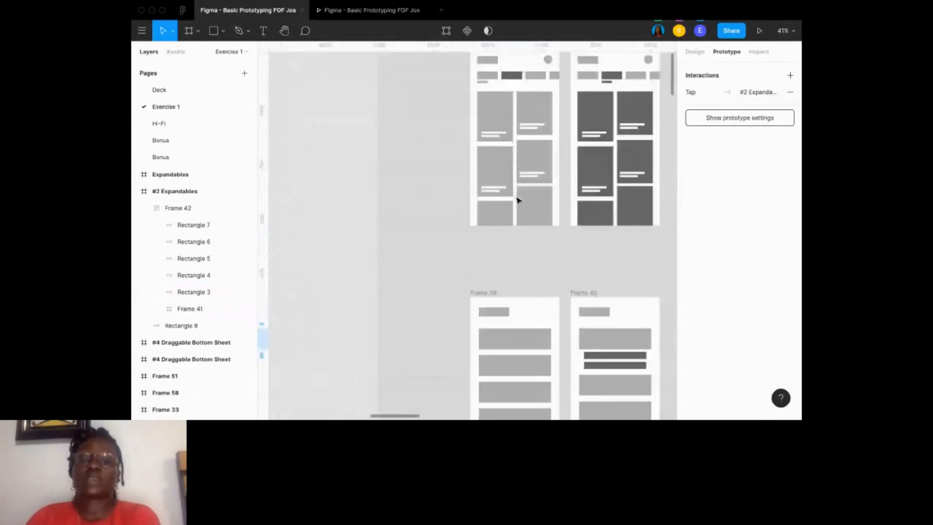
{"action": "scroll", "coordinate": [516, 200], "scroll_direction": "down", "scroll_amount": 4}
{"action": "scroll", "coordinate": [516, 200], "scroll_direction": "right", "scroll_amount": 3}
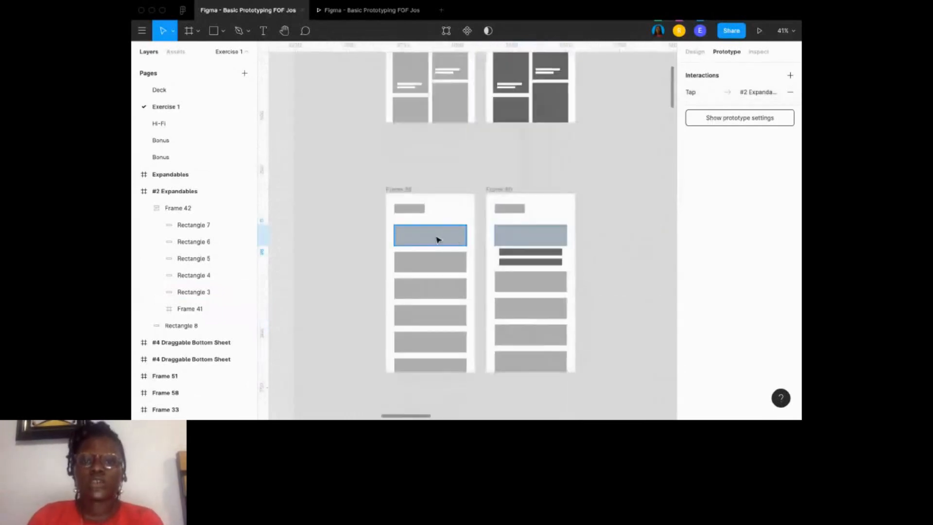
{"action": "left_click", "coordinate": [438, 240]}
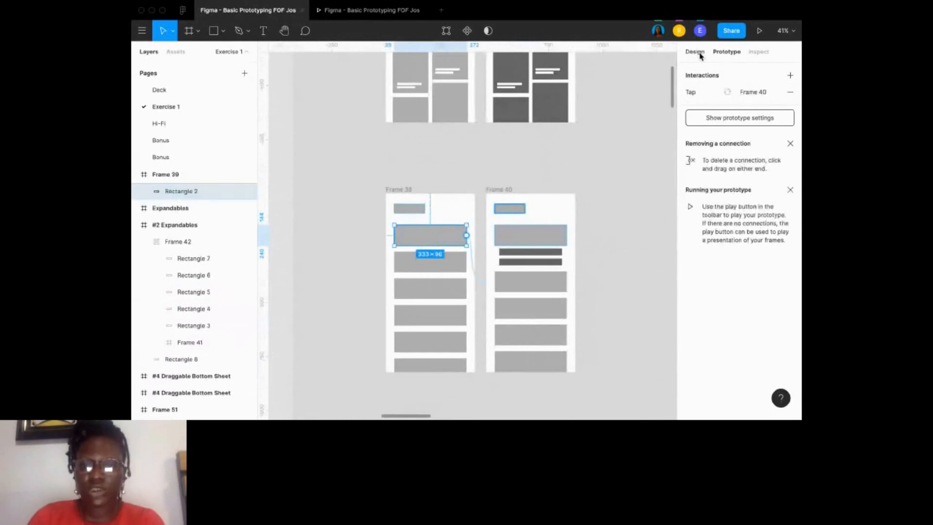
{"action": "left_click", "coordinate": [700, 55]}
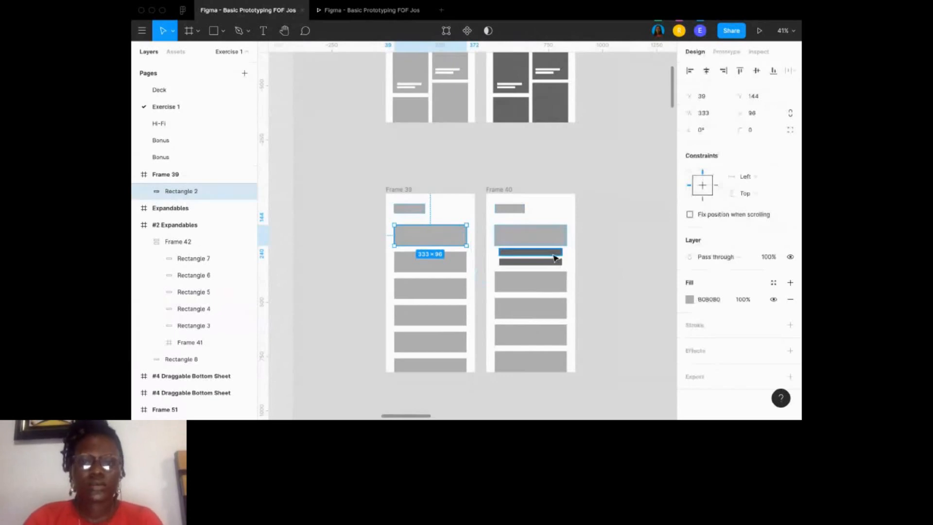
{"action": "key", "text": "ctrl+z"}
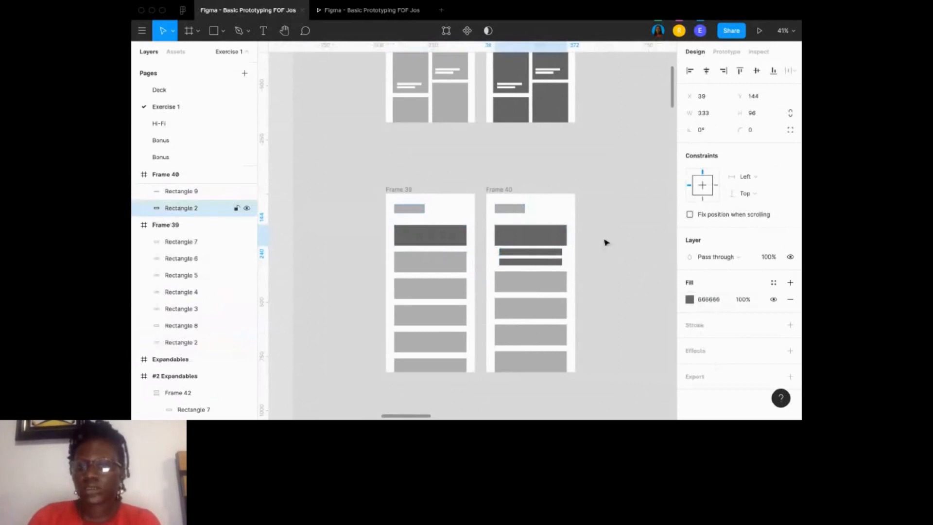
- Inspect the properties of the dark top bars in Frame 39 and Frame 40 by selecting each one
{"action": "scroll", "coordinate": [605, 242], "scroll_direction": "up", "scroll_amount": 3}
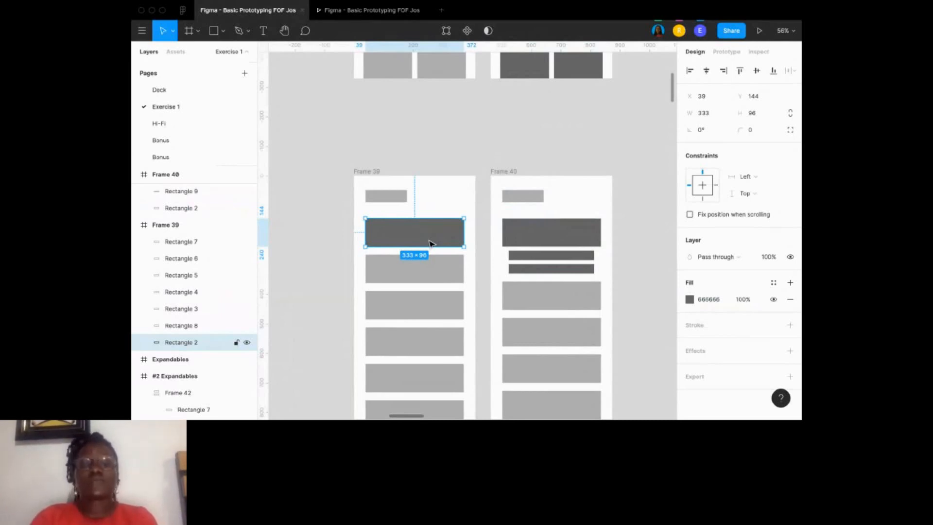
{"action": "scroll", "coordinate": [540, 244], "scroll_direction": "right", "scroll_amount": 2}
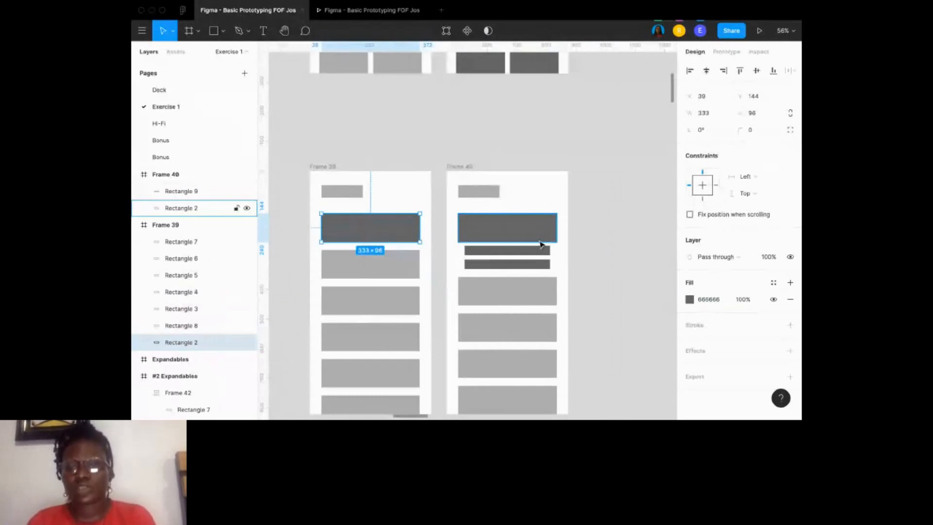
{"action": "left_click", "coordinate": [540, 245]}
{"action": "scroll", "coordinate": [541, 244], "scroll_direction": "down", "scroll_amount": 3}
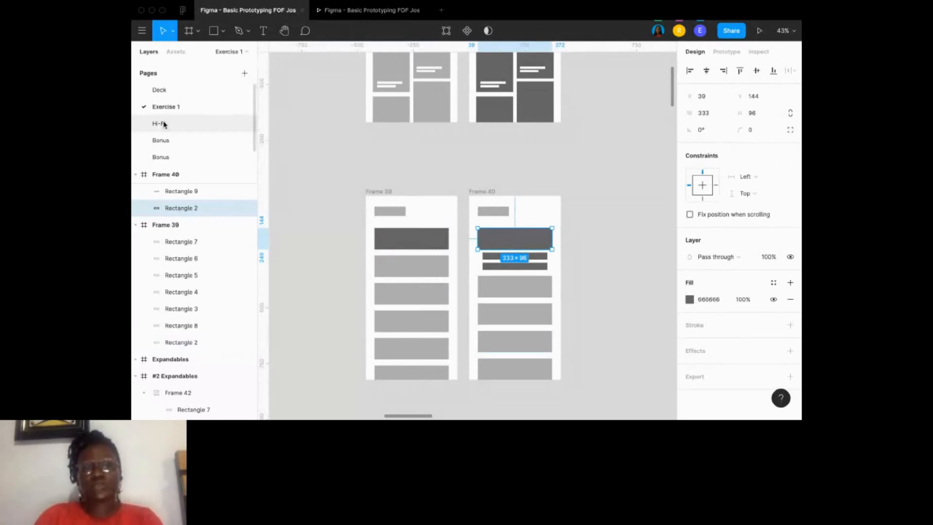
{"action": "key", "text": "ctrl+z"}
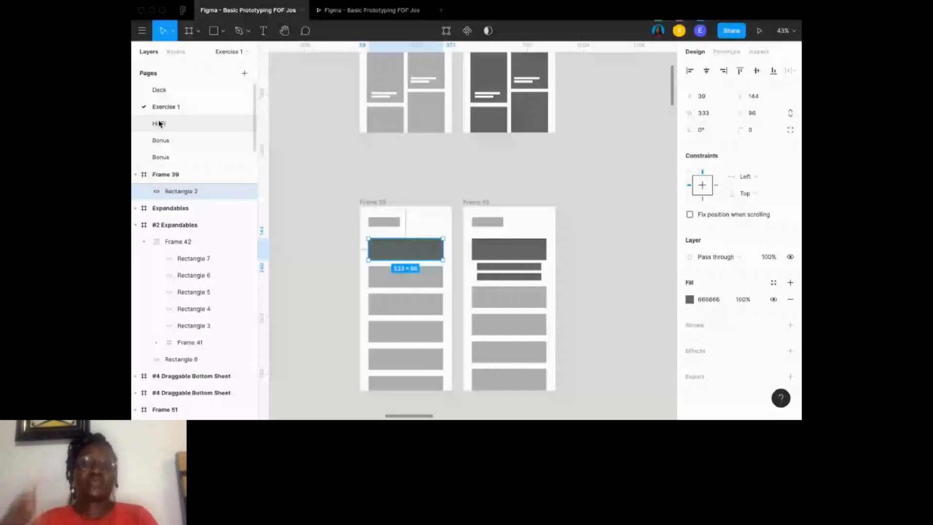
- View the Home and Detail frames on the Hi-Fi page and return to the Exercise 1 page
{"action": "left_click", "coordinate": [159, 124]}
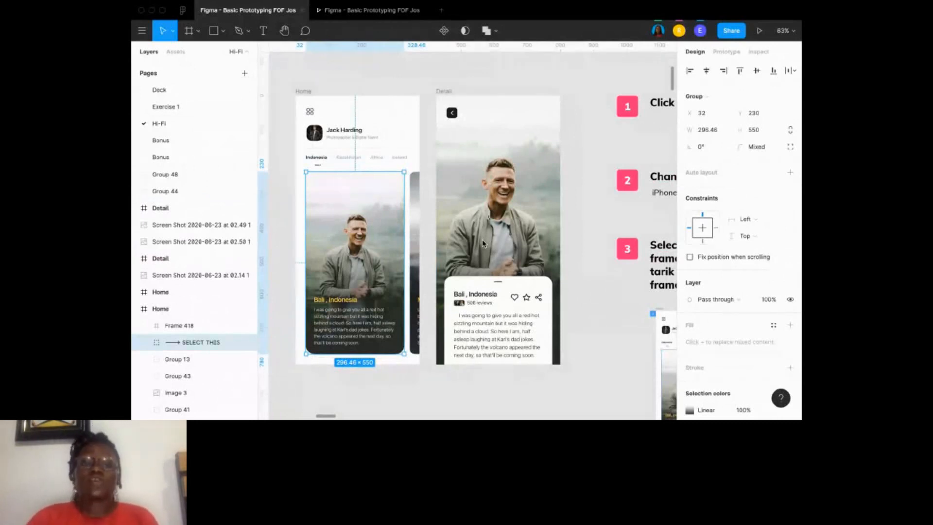
{"action": "left_click", "coordinate": [165, 112]}
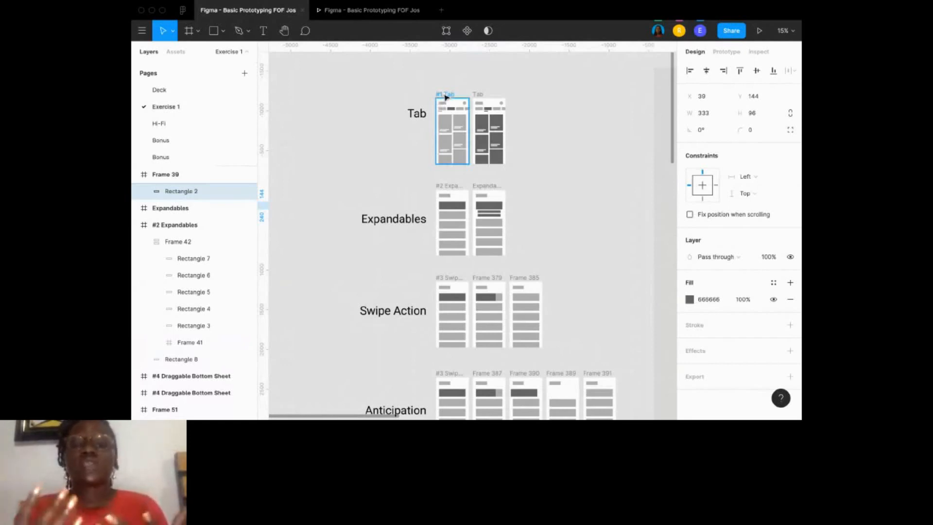
{"action": "scroll", "coordinate": [412, 347], "scroll_direction": "up", "scroll_amount": 5}
- Inspect the Swipe layer's interaction in the #3 Swipe Action frame and its trigger options, keeping On drag
{"action": "left_click", "coordinate": [411, 311]}
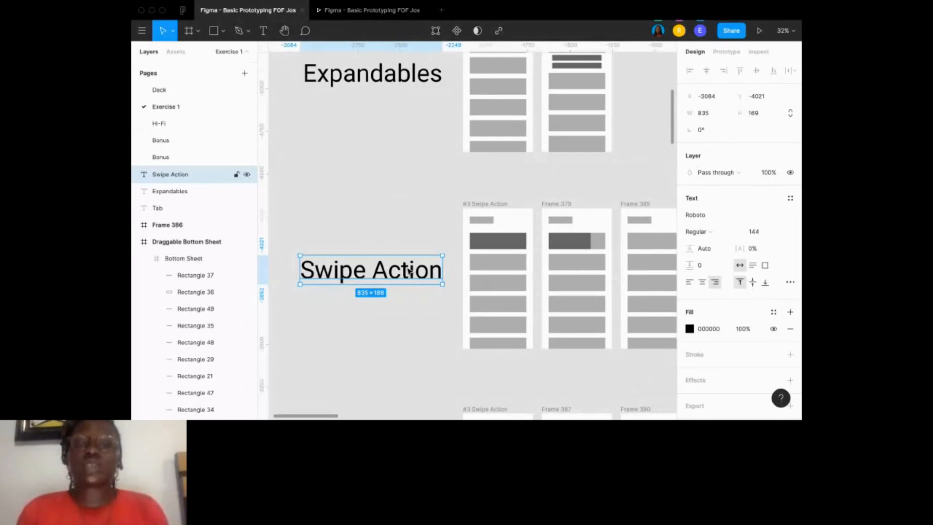
{"action": "left_click", "coordinate": [535, 234]}
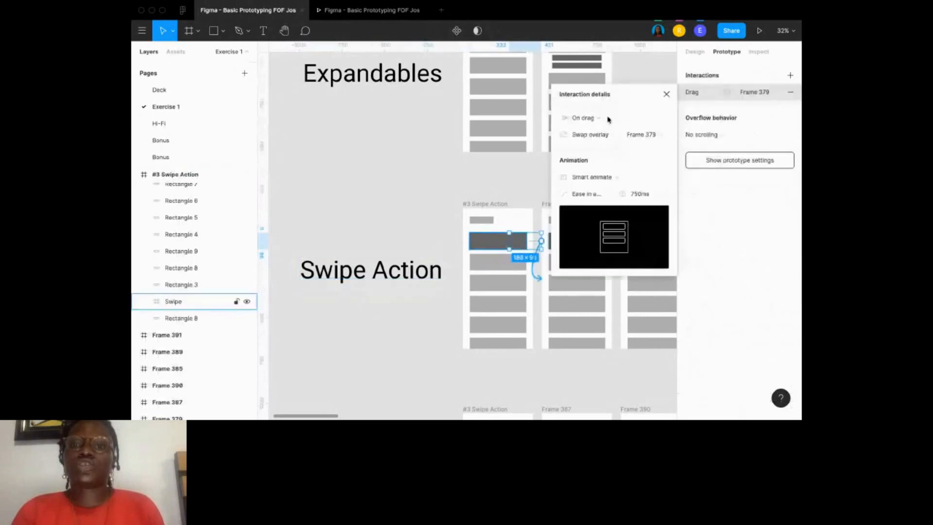
{"action": "left_click", "coordinate": [607, 118]}
{"action": "left_click", "coordinate": [590, 118]}
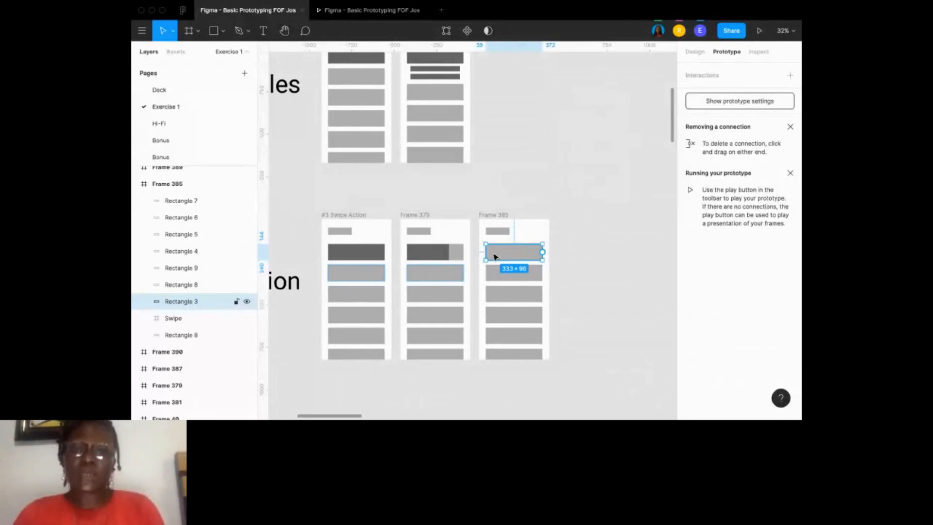
- Survey the reference exercise rows from Expandables through Anticipation and Draggable bottom sheet to Delay & Enterance
{"action": "scroll", "coordinate": [505, 252], "scroll_direction": "down", "scroll_amount": 3}
{"action": "left_click", "coordinate": [406, 211]}
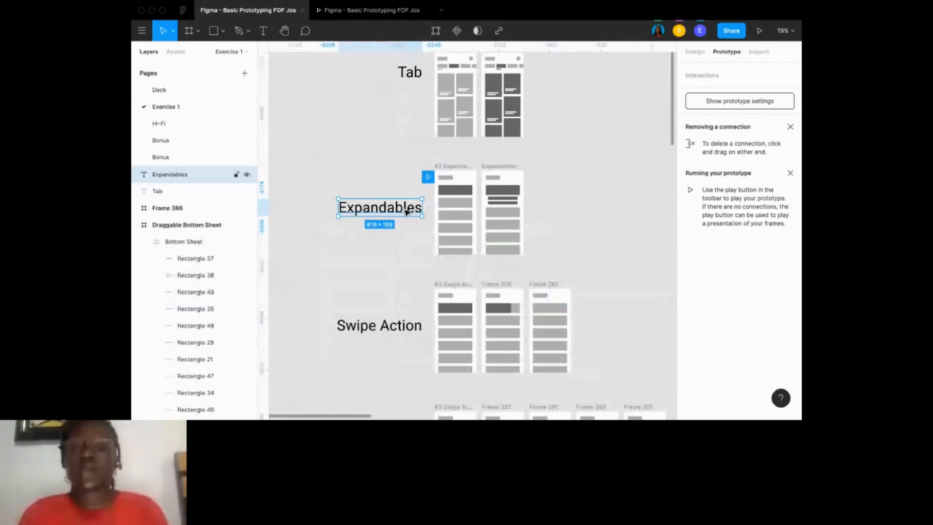
{"action": "key", "text": "Tab"}
{"action": "key", "text": "Tab"}
{"action": "key", "text": "Tab"}
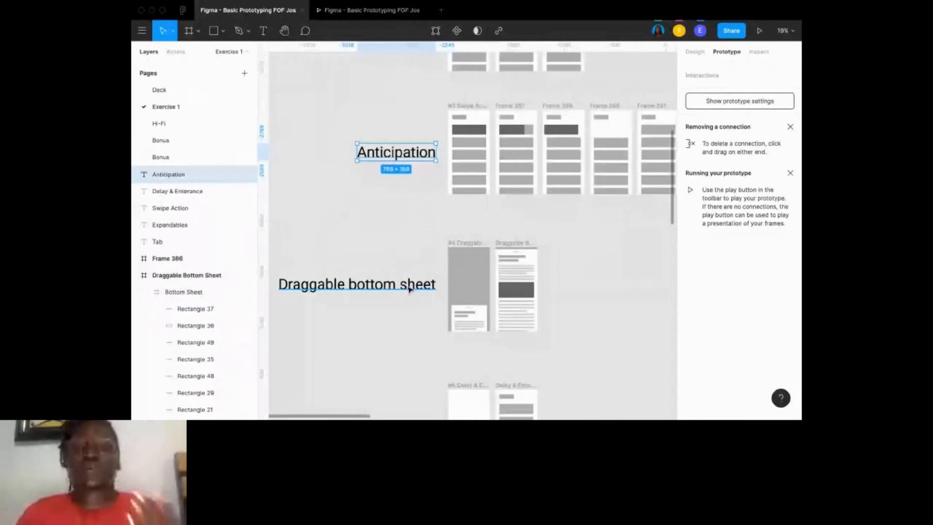
{"action": "scroll", "coordinate": [408, 289], "scroll_direction": "down", "scroll_amount": 3}
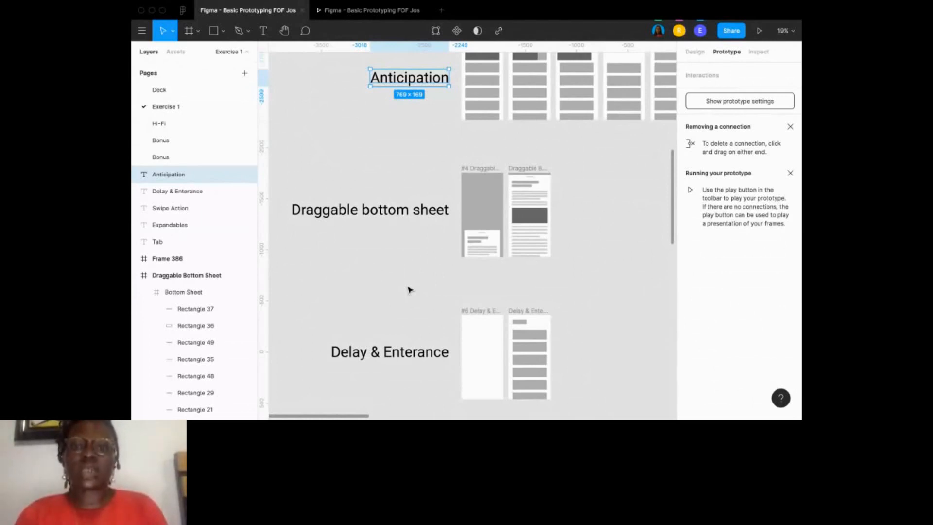
{"action": "scroll", "coordinate": [409, 290], "scroll_direction": "down", "scroll_amount": 3}
- Look through the practice frames beside the reference exercises, from the Tab row down to the last row
{"action": "scroll", "coordinate": [458, 269], "scroll_direction": "up", "scroll_amount": 4}
{"action": "scroll", "coordinate": [458, 269], "scroll_direction": "right", "scroll_amount": 4}
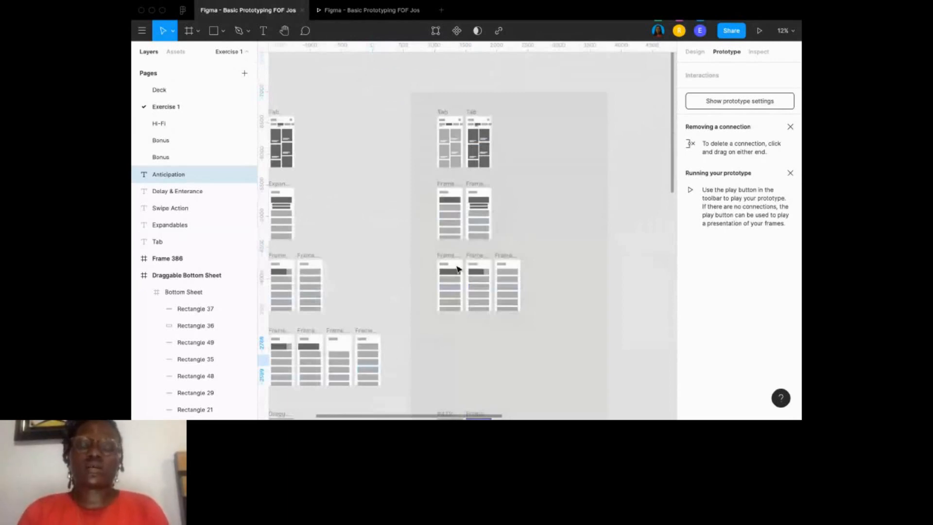
{"action": "scroll", "coordinate": [467, 330], "scroll_direction": "down", "scroll_amount": 5}
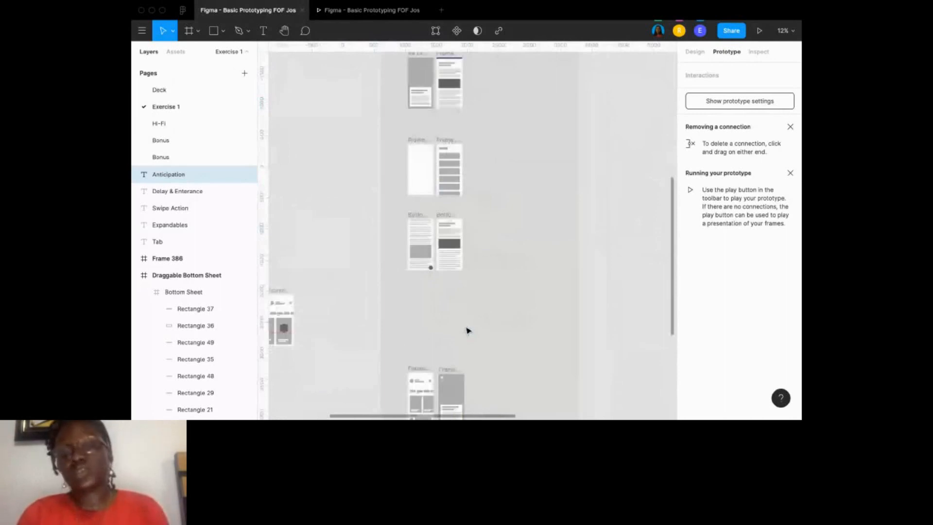
{"action": "scroll", "coordinate": [467, 330], "scroll_direction": "down", "scroll_amount": 5}
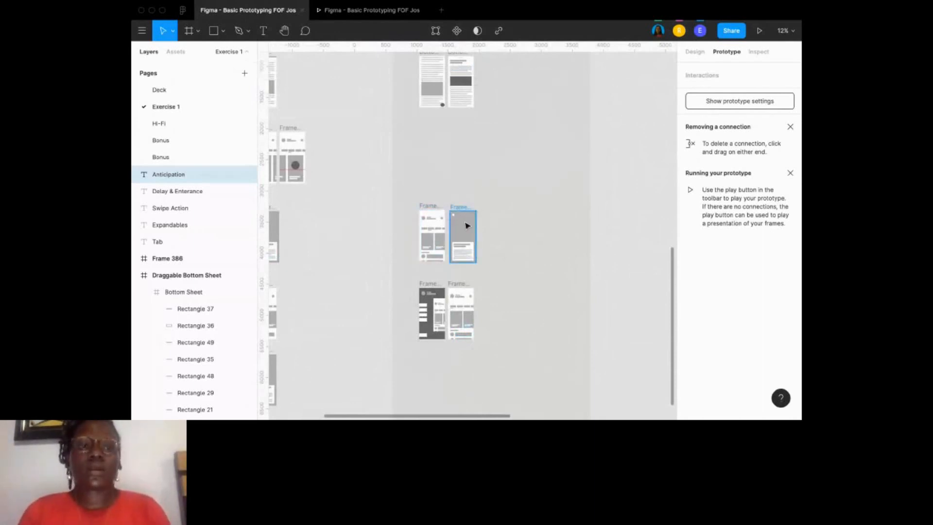
{"action": "scroll", "coordinate": [467, 225], "scroll_direction": "down", "scroll_amount": 3, "text": "ctrl"}
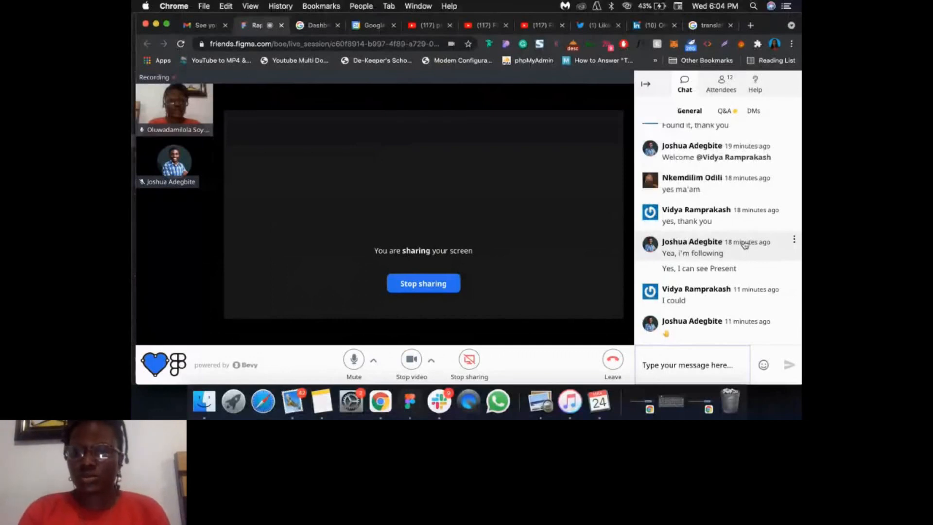
- Check the live session's Q&A and view the trigger options of an additional interaction on the dark tab rectangle in the first Tab frame
{"action": "left_click", "coordinate": [724, 111]}
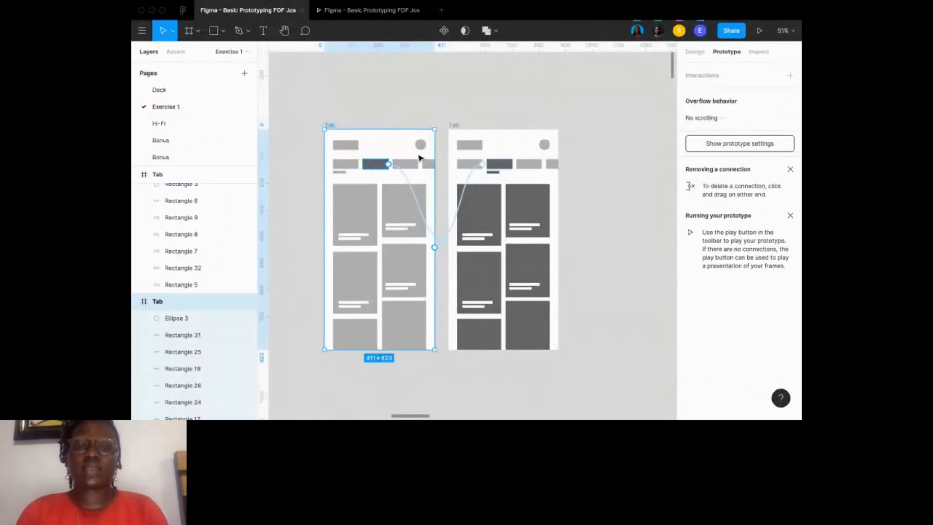
{"action": "left_click", "coordinate": [376, 163]}
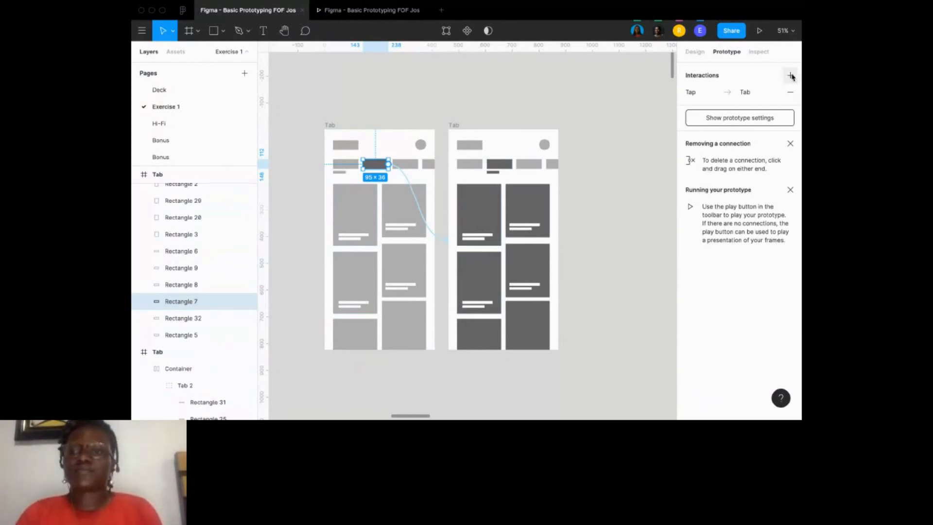
{"action": "left_click", "coordinate": [790, 76]}
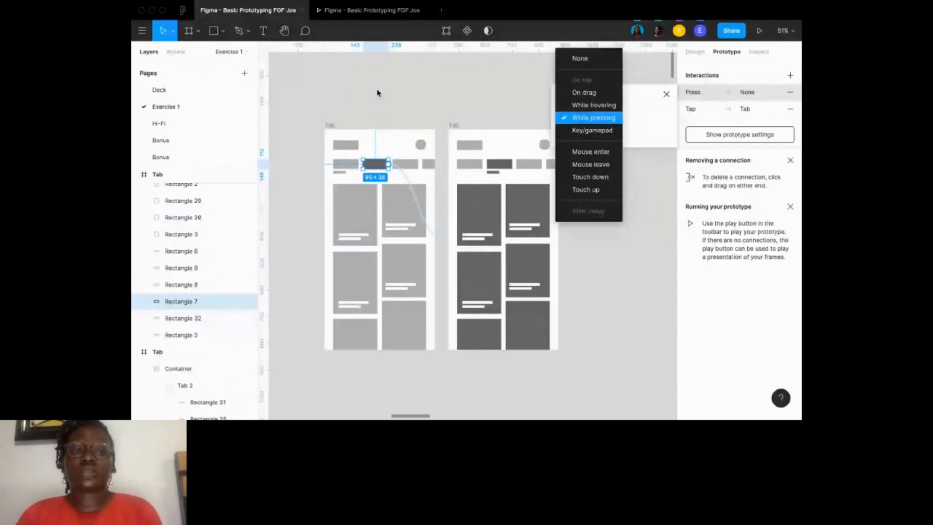
- Open the last Bonus page, start its presentation, and view the sidebar menu frames beside the Dashboard frame
{"action": "left_click", "coordinate": [161, 140]}
{"action": "scroll", "coordinate": [175, 154], "scroll_direction": "down", "scroll_amount": 1}
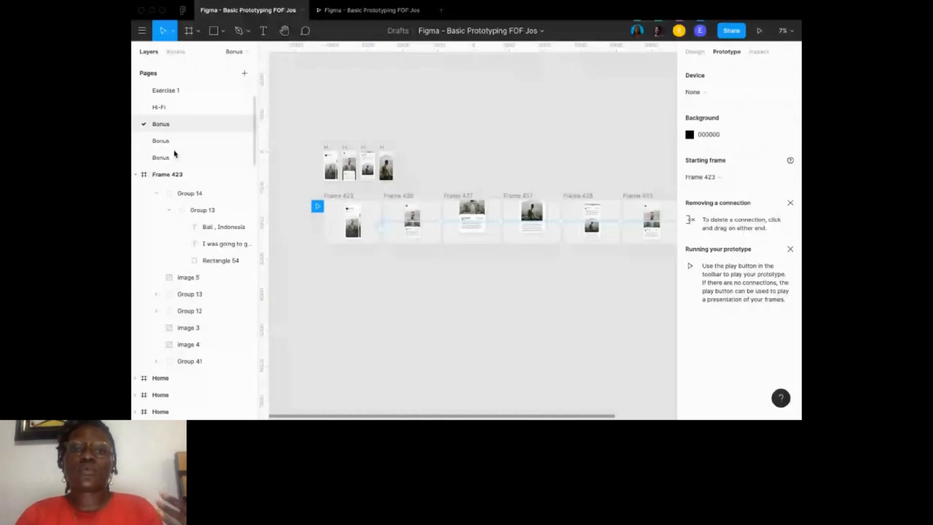
{"action": "left_click", "coordinate": [175, 154]}
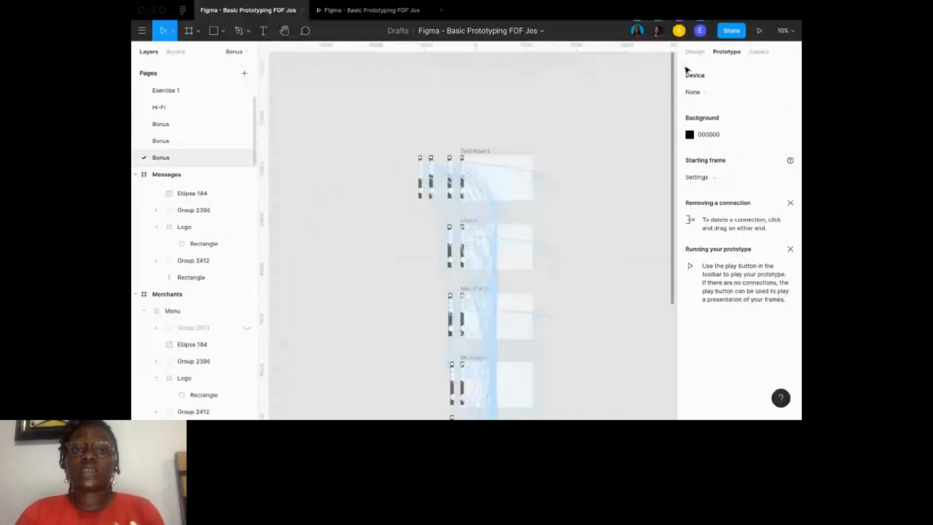
{"action": "left_click", "coordinate": [694, 52]}
{"action": "left_click", "coordinate": [425, 11]}
{"action": "left_click", "coordinate": [759, 30]}
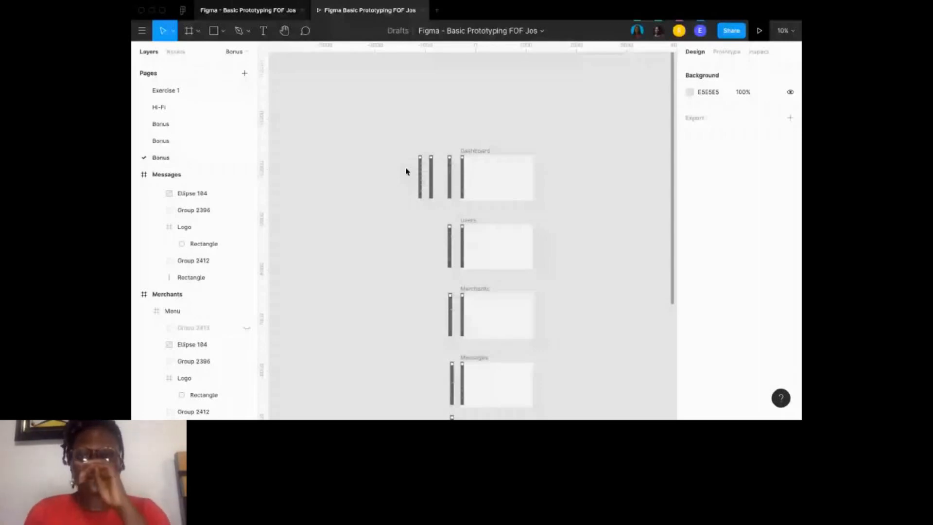
{"action": "scroll", "coordinate": [407, 171], "scroll_direction": "up", "scroll_amount": 5}
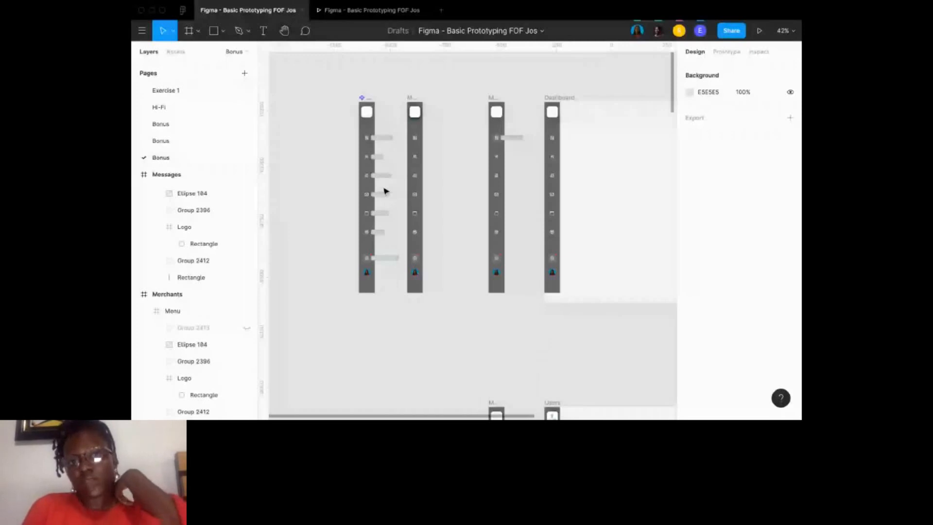
- Scale the prototype preview down to fit the width, try its dashboard icon in the sidebar, and return to the design file
{"action": "mouse_move", "coordinate": [360, 19]}
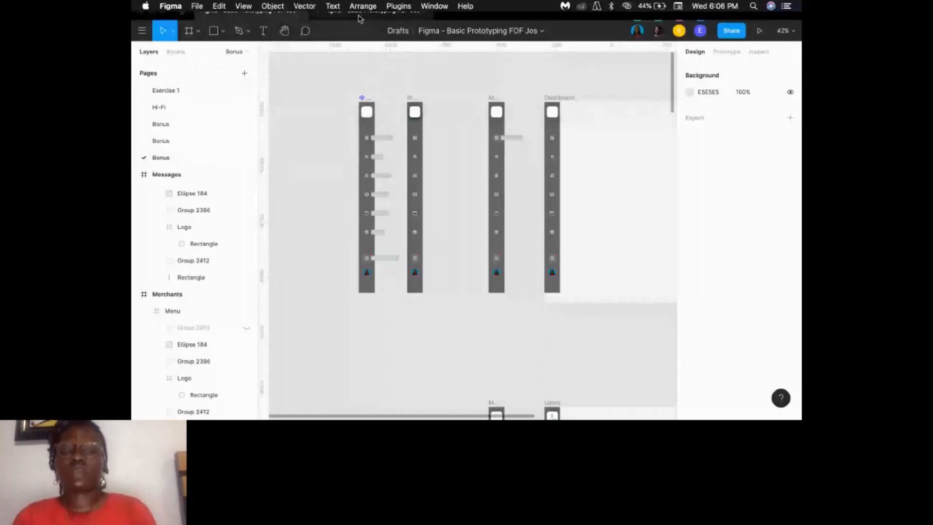
{"action": "left_click", "coordinate": [354, 20]}
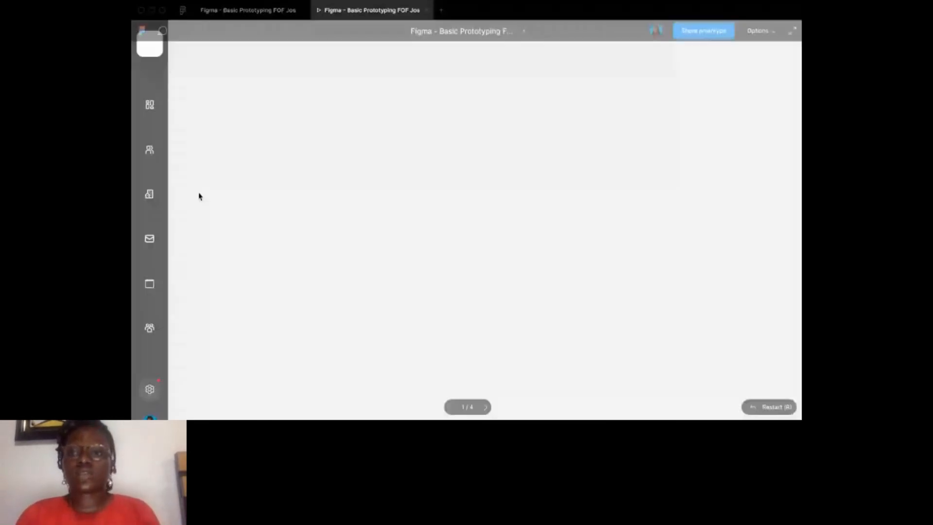
{"action": "left_click", "coordinate": [756, 30]}
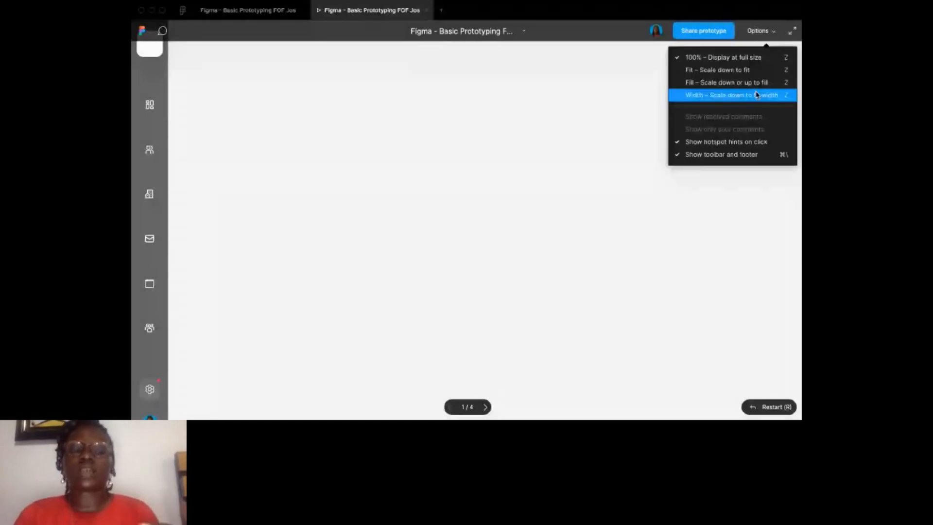
{"action": "left_click", "coordinate": [756, 95]}
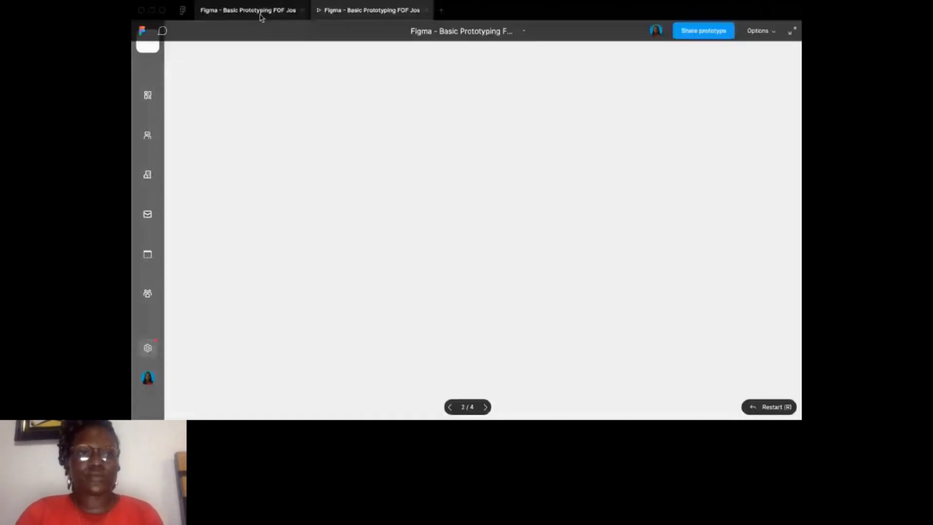
{"action": "left_click", "coordinate": [150, 94]}
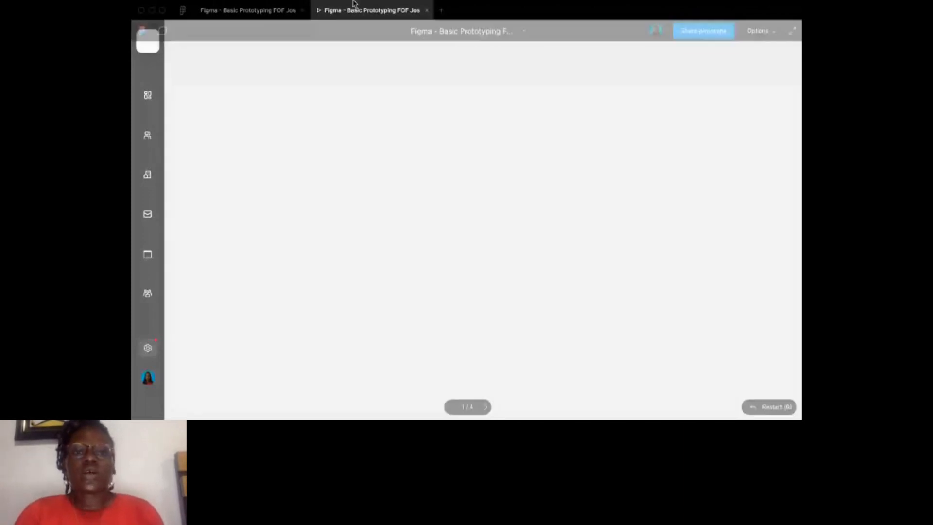
{"action": "left_click", "coordinate": [248, 10]}
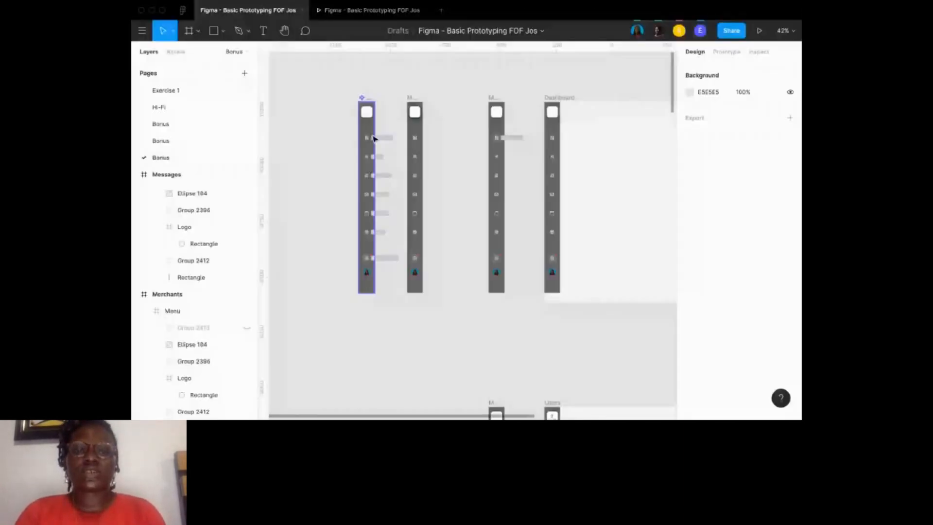
- Inspect the icon group in the Menu component and display the page's prototype connections
{"action": "scroll", "coordinate": [374, 138], "scroll_direction": "up", "scroll_amount": 3}
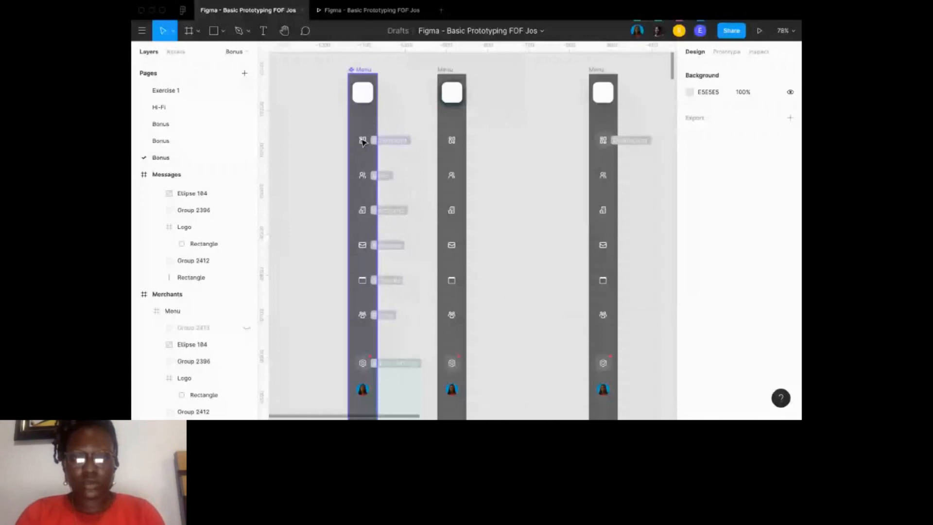
{"action": "left_click", "coordinate": [363, 142]}
{"action": "scroll", "coordinate": [606, 116], "scroll_direction": "down", "scroll_amount": 5}
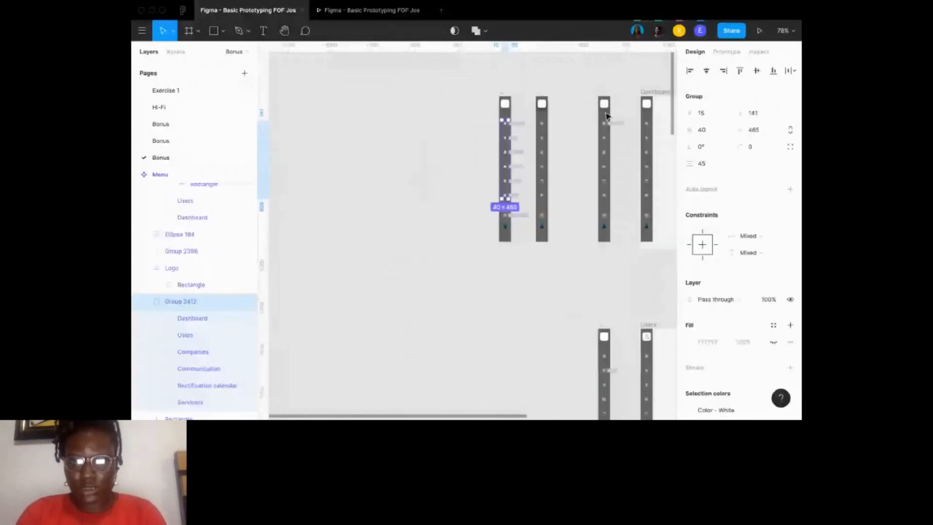
{"action": "scroll", "coordinate": [606, 116], "scroll_direction": "down", "scroll_amount": 2}
{"action": "left_click", "coordinate": [624, 80]}
{"action": "left_click", "coordinate": [725, 52]}
- Examine the connections running from the sidebar icons of the Dashboard, Users and Merchants frames and from the Menu frames
{"action": "scroll", "coordinate": [620, 138], "scroll_direction": "right", "scroll_amount": 2}
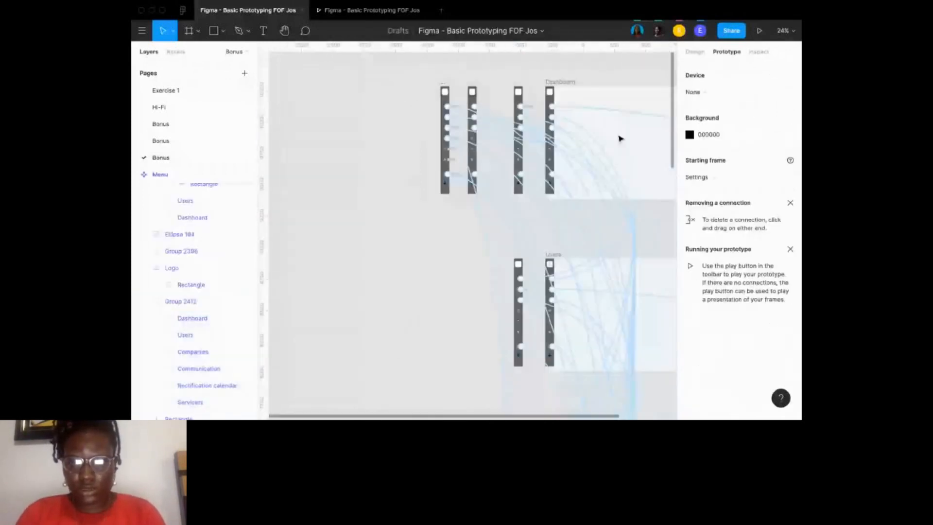
{"action": "scroll", "coordinate": [620, 139], "scroll_direction": "down", "scroll_amount": 2}
{"action": "scroll", "coordinate": [620, 138], "scroll_direction": "right", "scroll_amount": 4}
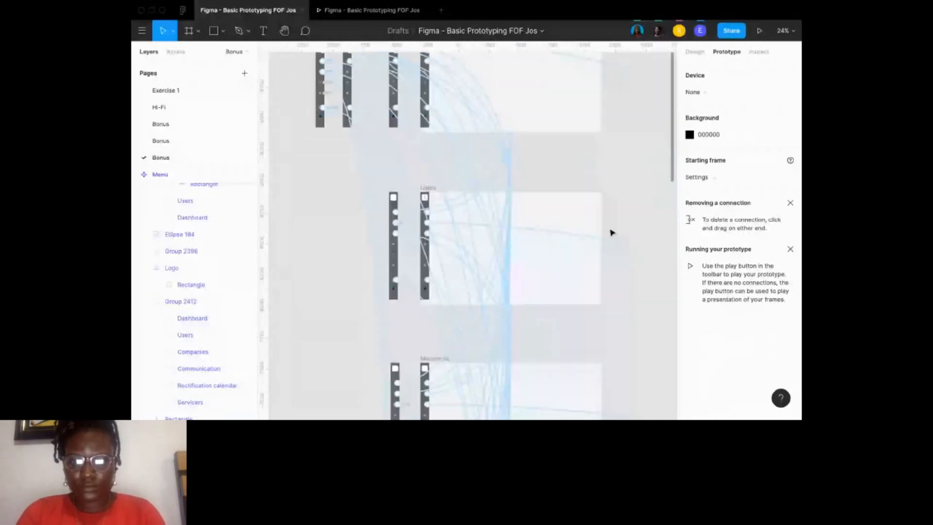
{"action": "scroll", "coordinate": [612, 233], "scroll_direction": "down", "scroll_amount": 5}
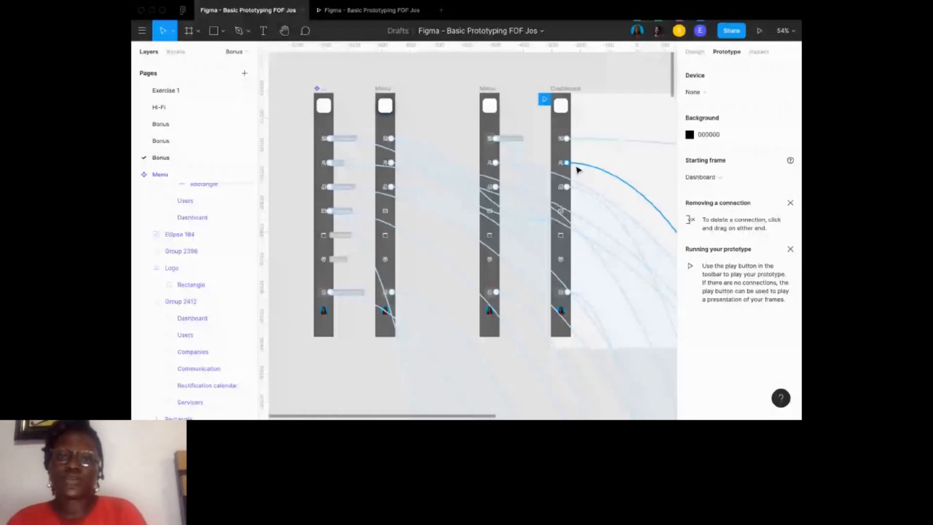
{"action": "scroll", "coordinate": [534, 156], "scroll_direction": "up", "scroll_amount": 5}
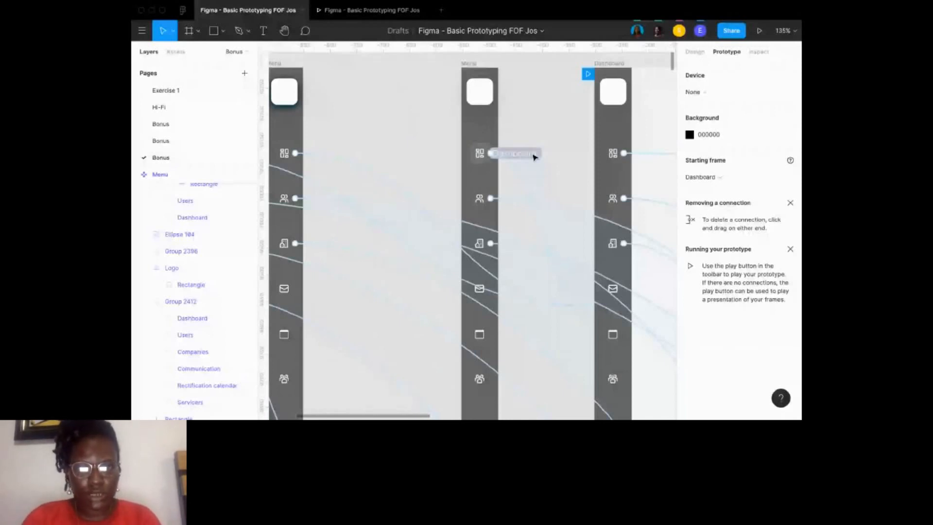
{"action": "scroll", "coordinate": [533, 157], "scroll_direction": "down", "scroll_amount": 4}
{"action": "scroll", "coordinate": [534, 157], "scroll_direction": "left", "scroll_amount": 3}
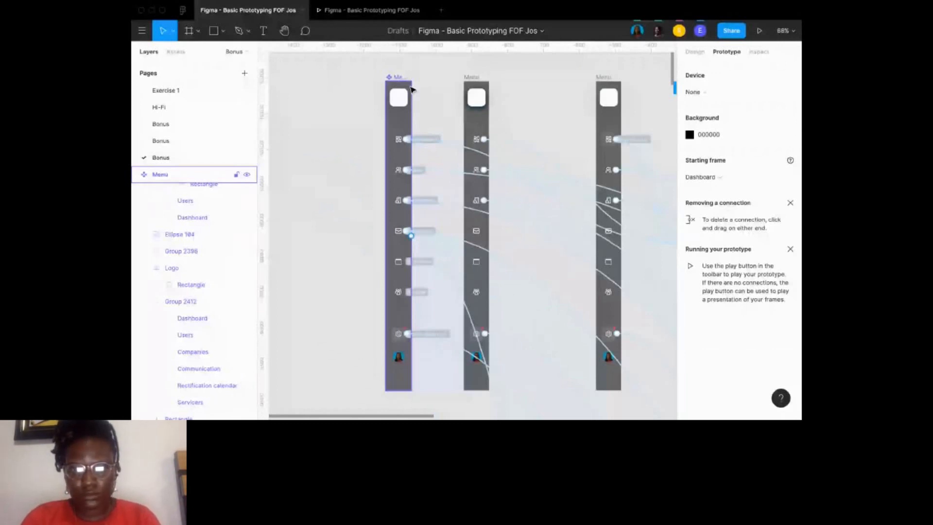
- Set the hover interaction of the Menu component's Dashboard icon to open the Menu frame as an overlay
{"action": "scroll", "coordinate": [412, 89], "scroll_direction": "right", "scroll_amount": 2}
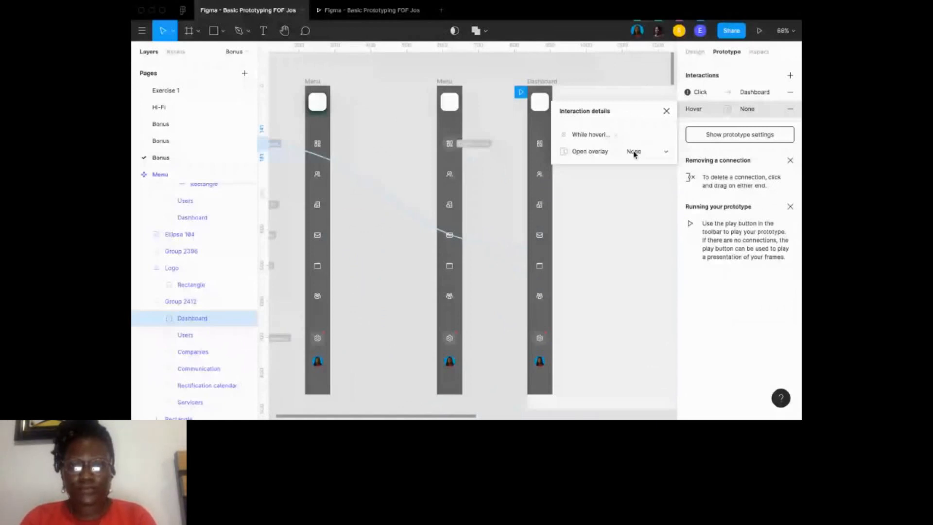
{"action": "left_click", "coordinate": [634, 152]}
{"action": "left_click", "coordinate": [647, 244]}
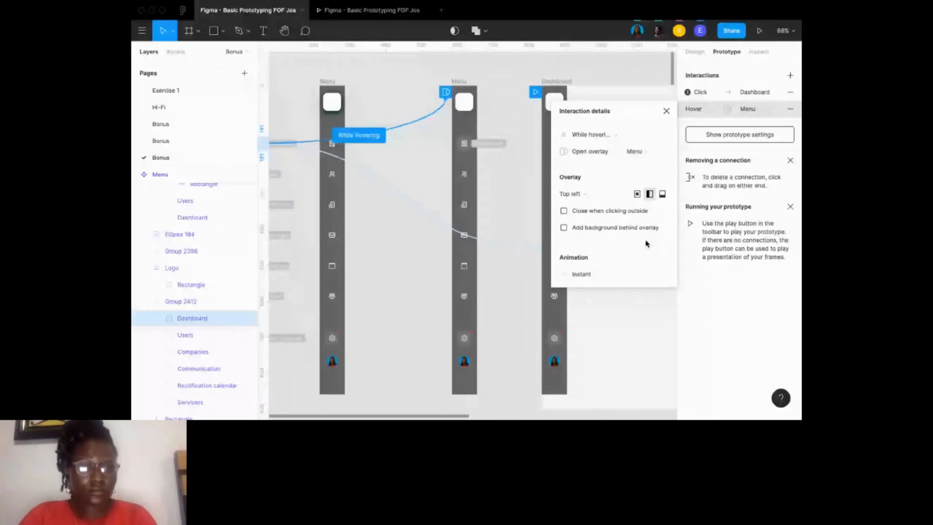
- Test the sidebar's hover behaviour in the prototype preview and review the While hovering overlay on the Dashboard frame's Dashboard icon
{"action": "key", "text": "ctrl+Tab"}
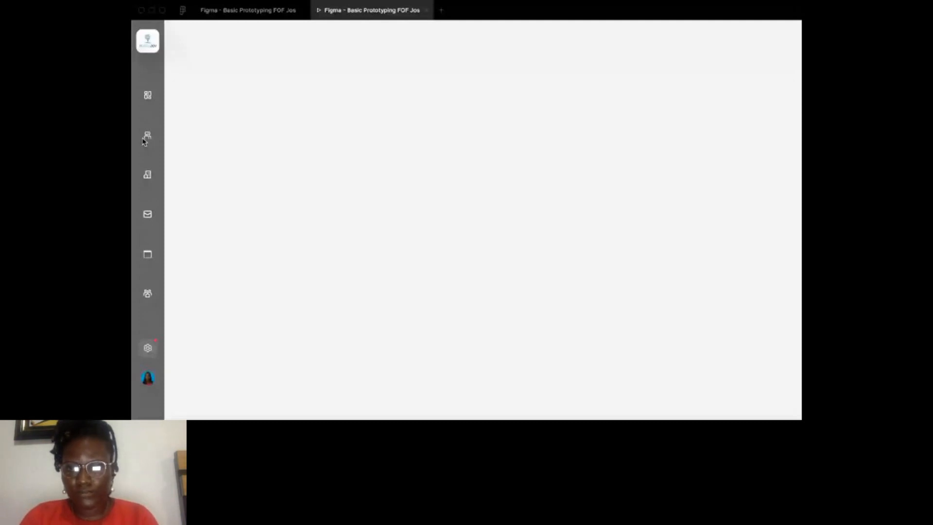
{"action": "key", "text": "ctrl+shift+Tab"}
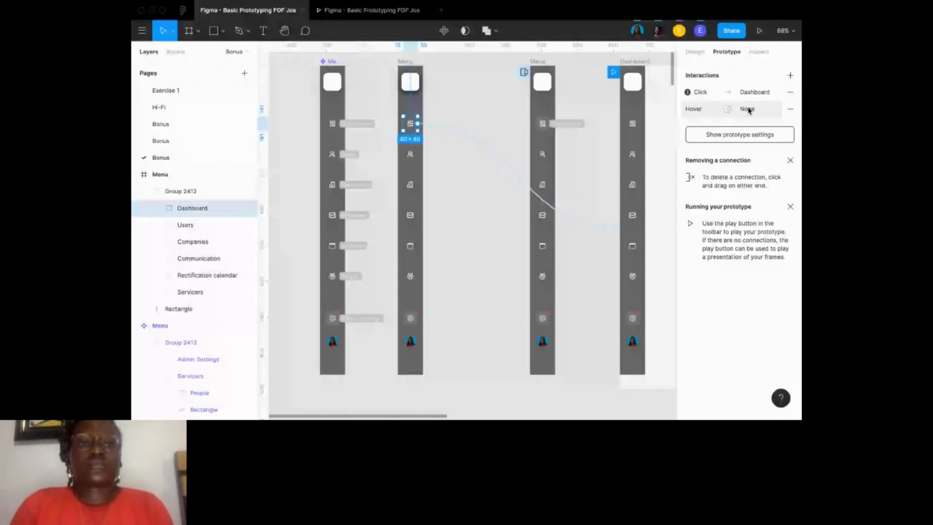
{"action": "left_click", "coordinate": [758, 31]}
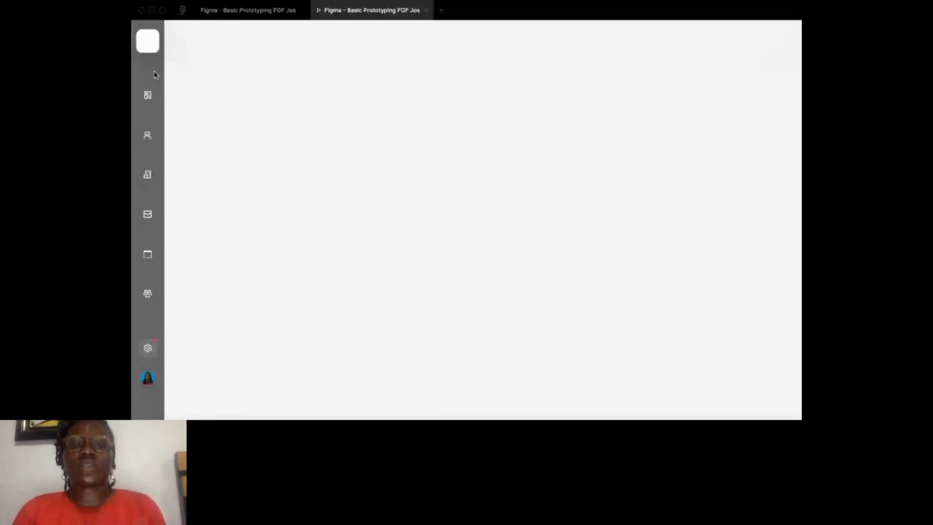
{"action": "key", "text": "ctrl+shift+Tab"}
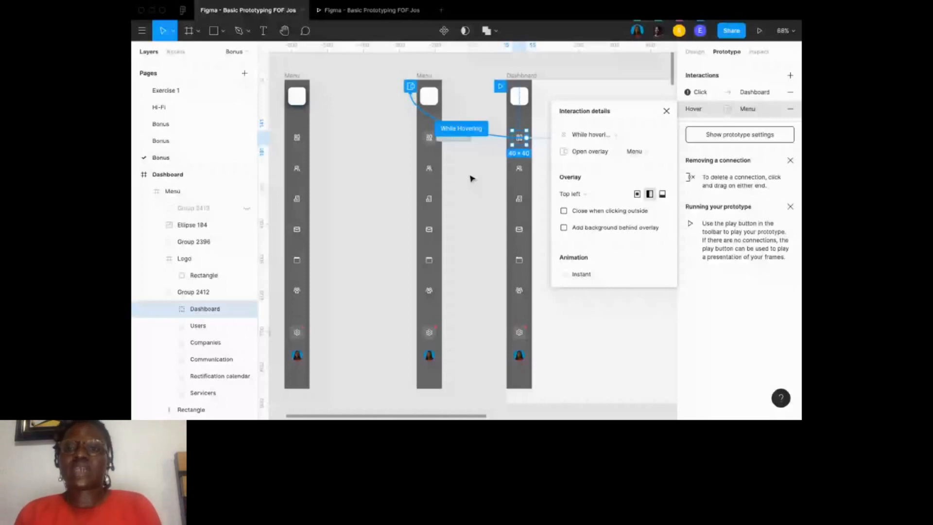
{"action": "scroll", "coordinate": [470, 178], "scroll_direction": "down", "scroll_amount": 2}
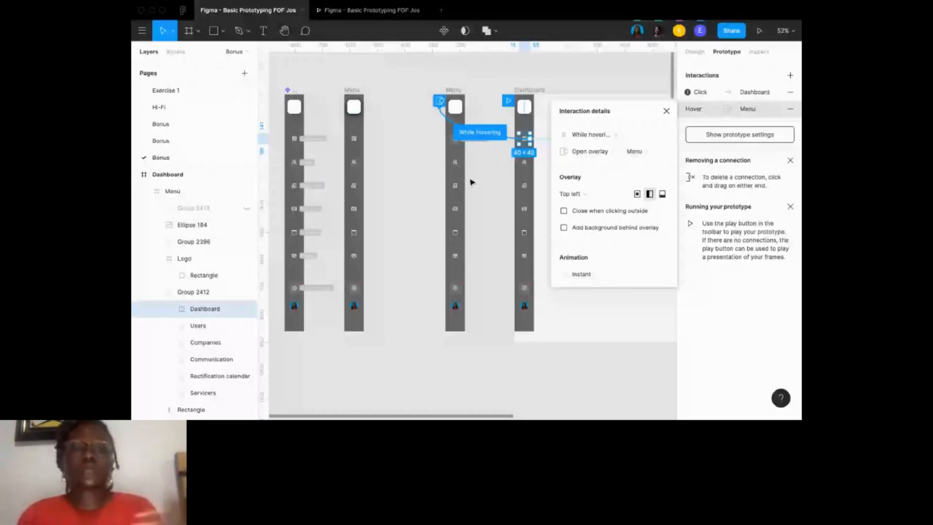
- Revisit the Hi-Fi page, return to the Exercise 1 page, and switch to the live session chat in Chrome
{"action": "left_click", "coordinate": [175, 108]}
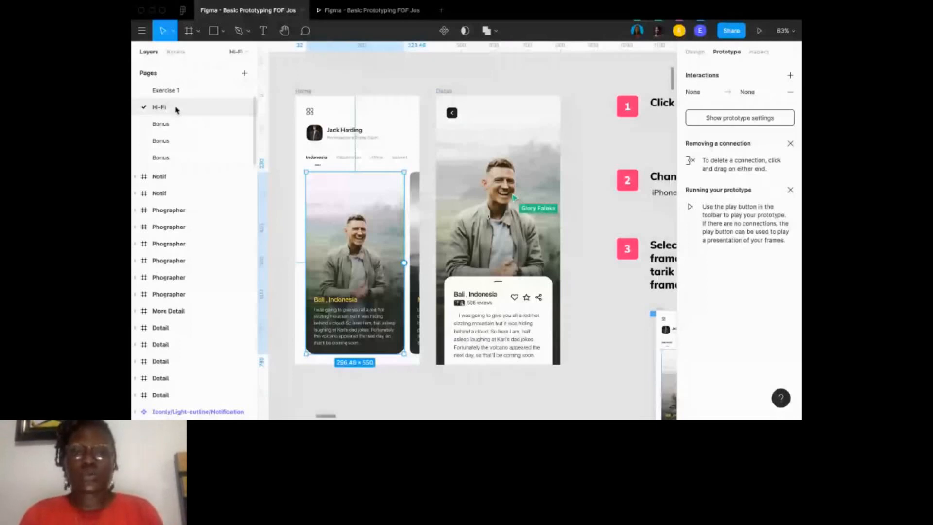
{"action": "left_click", "coordinate": [158, 93]}
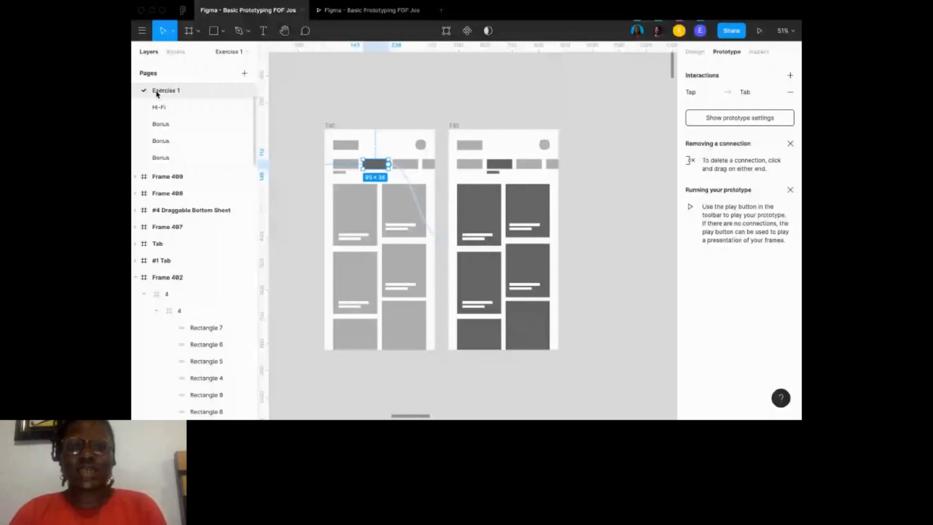
{"action": "scroll", "coordinate": [157, 94], "scroll_direction": "up", "scroll_amount": 1}
{"action": "key", "text": "super+Tab"}
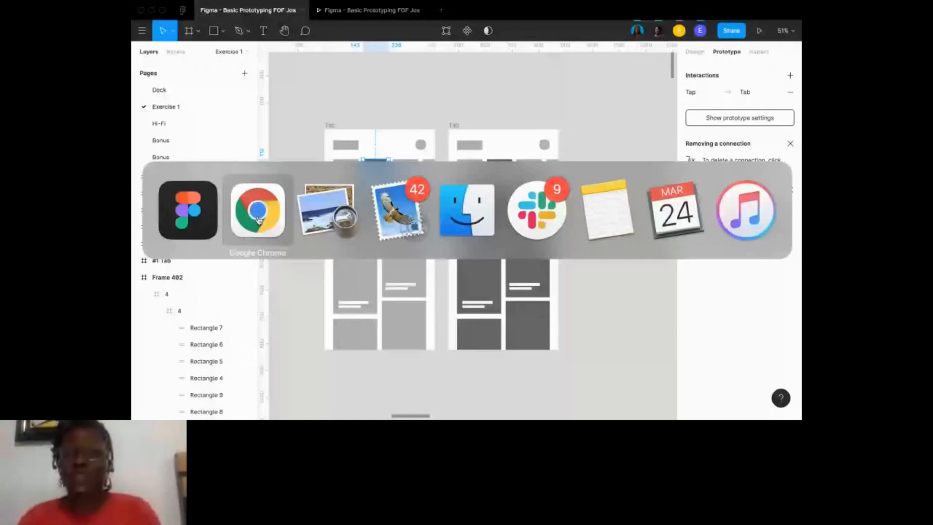
{"action": "left_click", "coordinate": [258, 219]}
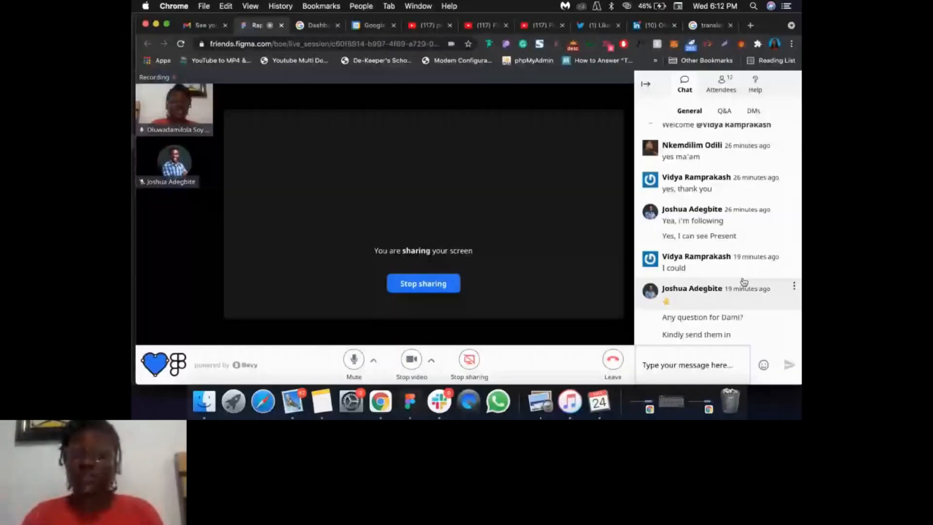